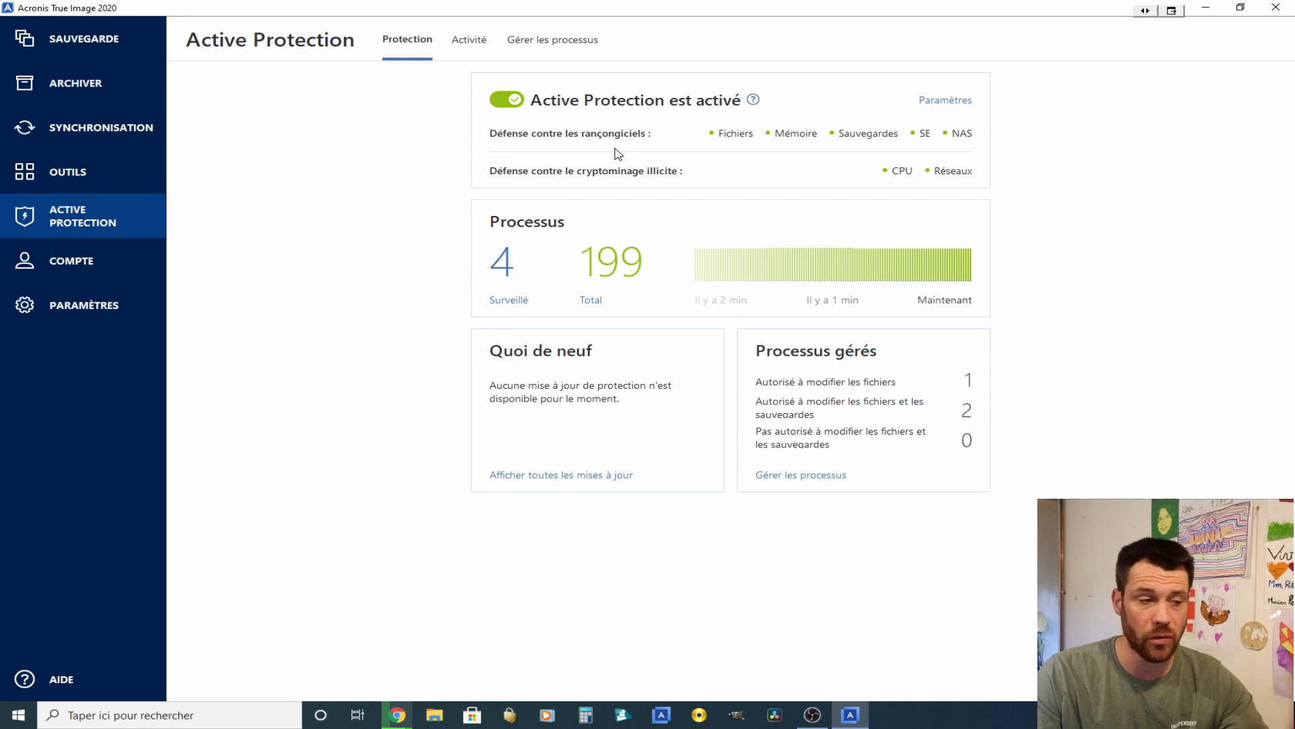
Look over the account page and the general application settings, and return to the list of backups.
left_click(61, 266)
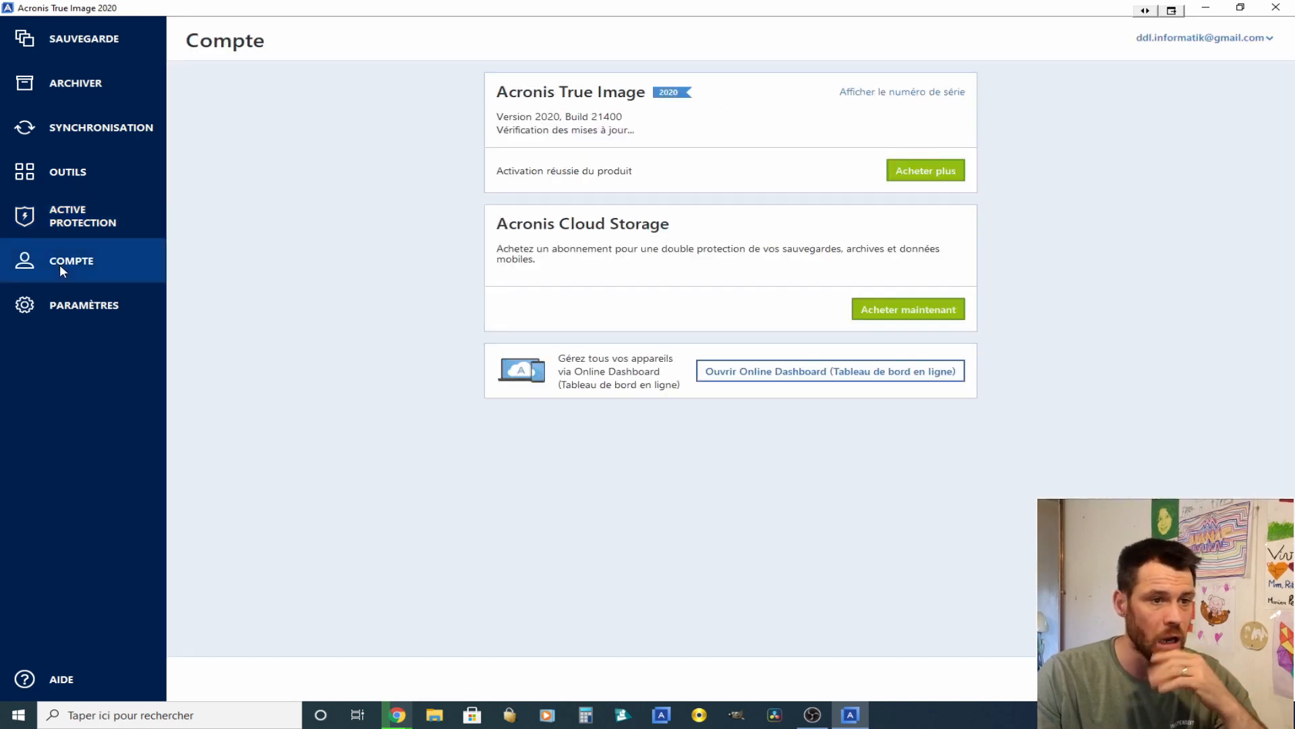
left_click(89, 311)
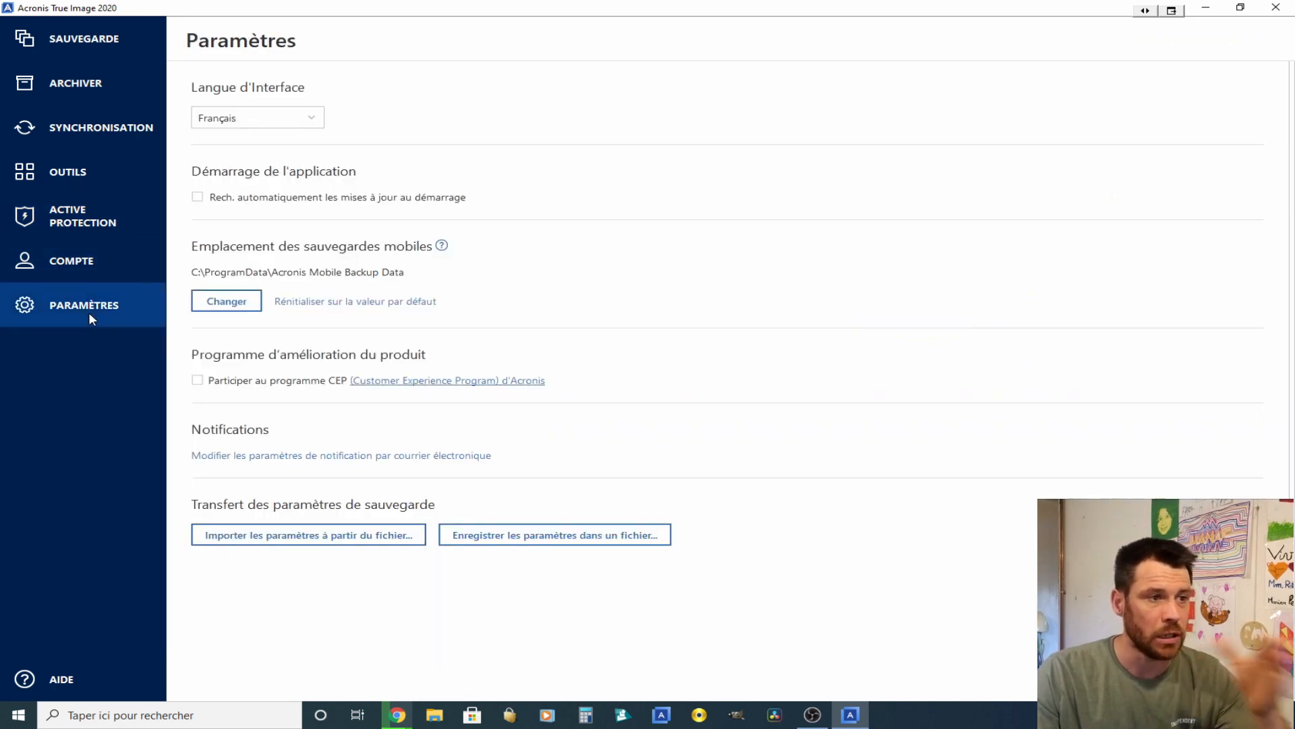
left_click(84, 41)
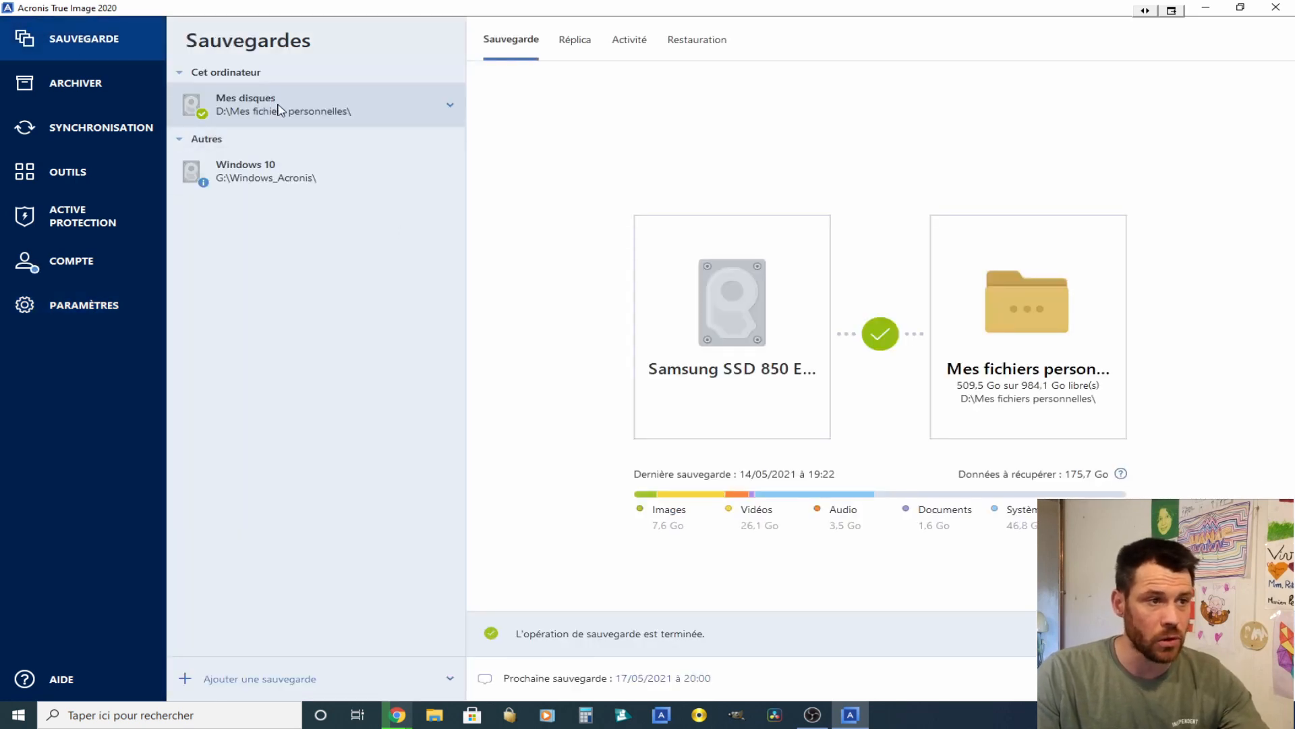
View the actions available for the Mes disques backup and its weekly scheduling options, leaving them without saving.
left_click(449, 105)
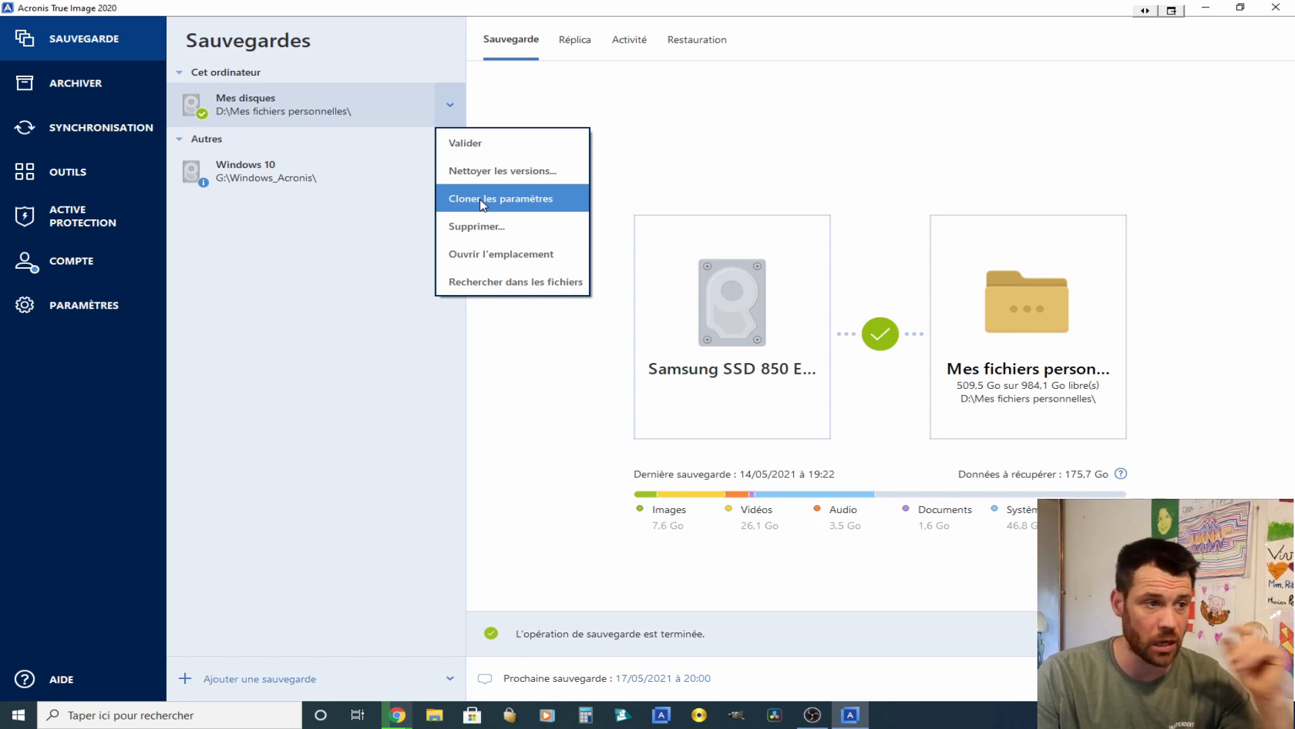
left_click(247, 173)
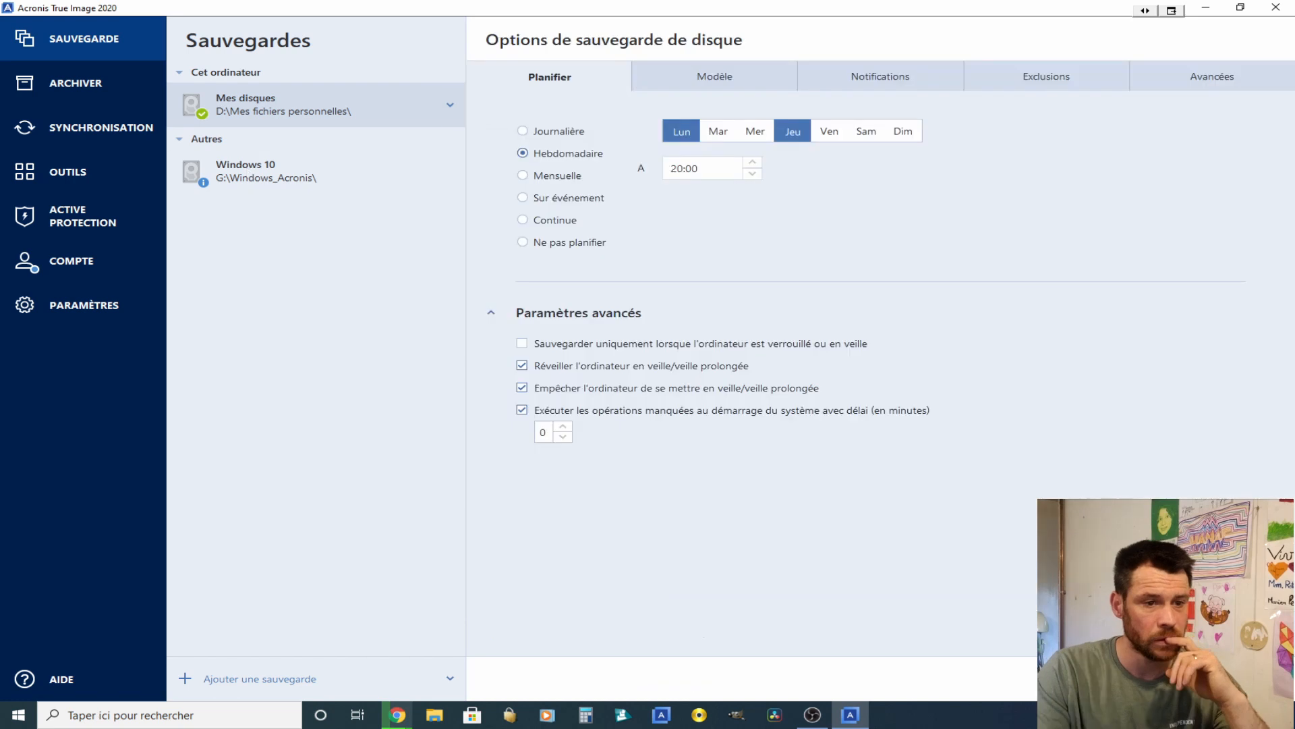
left_click(1174, 678)
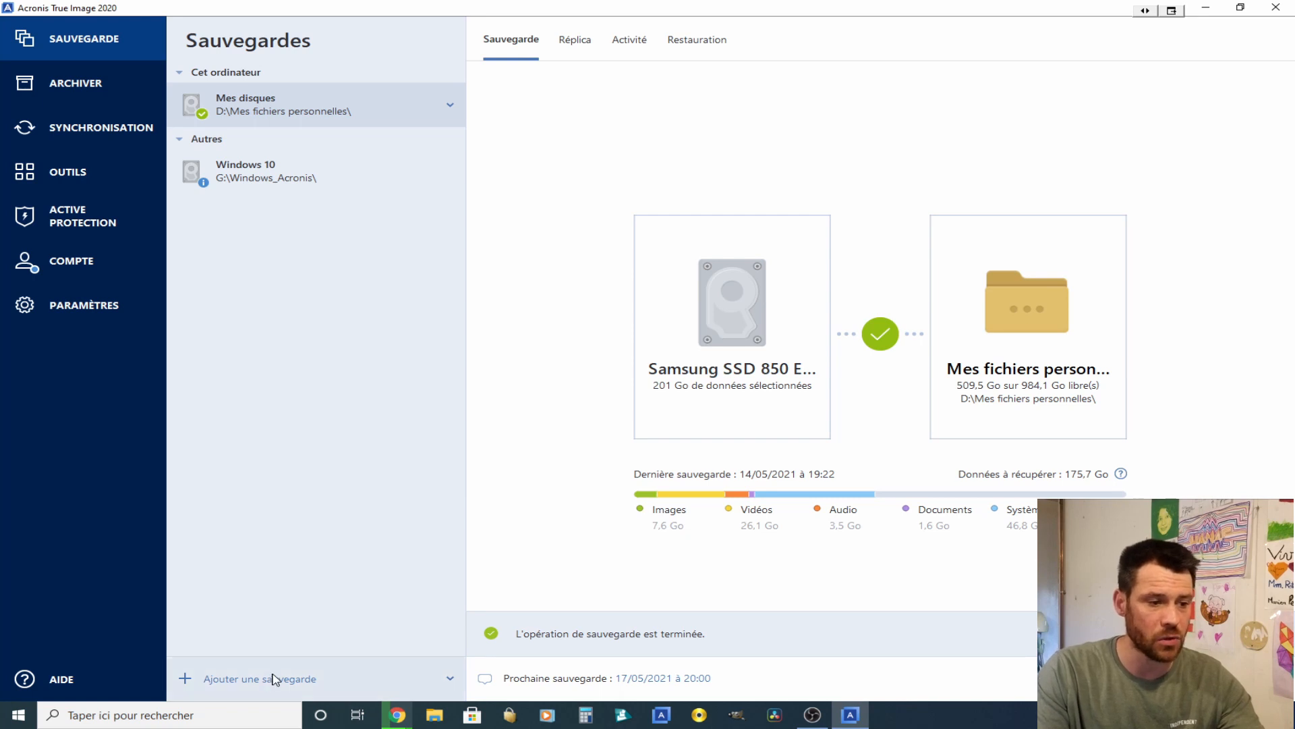
Add a new backup for this computer and rename it Test.
left_click(197, 679)
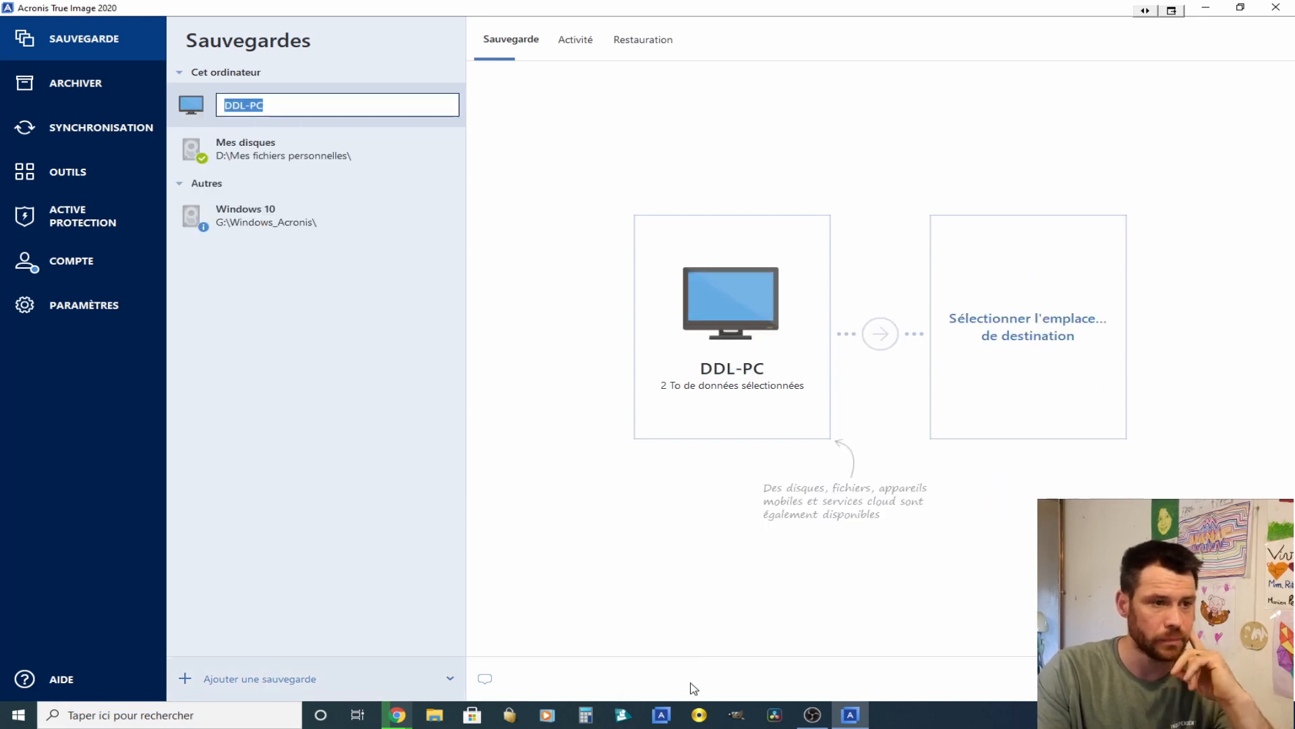
left_click(224, 234)
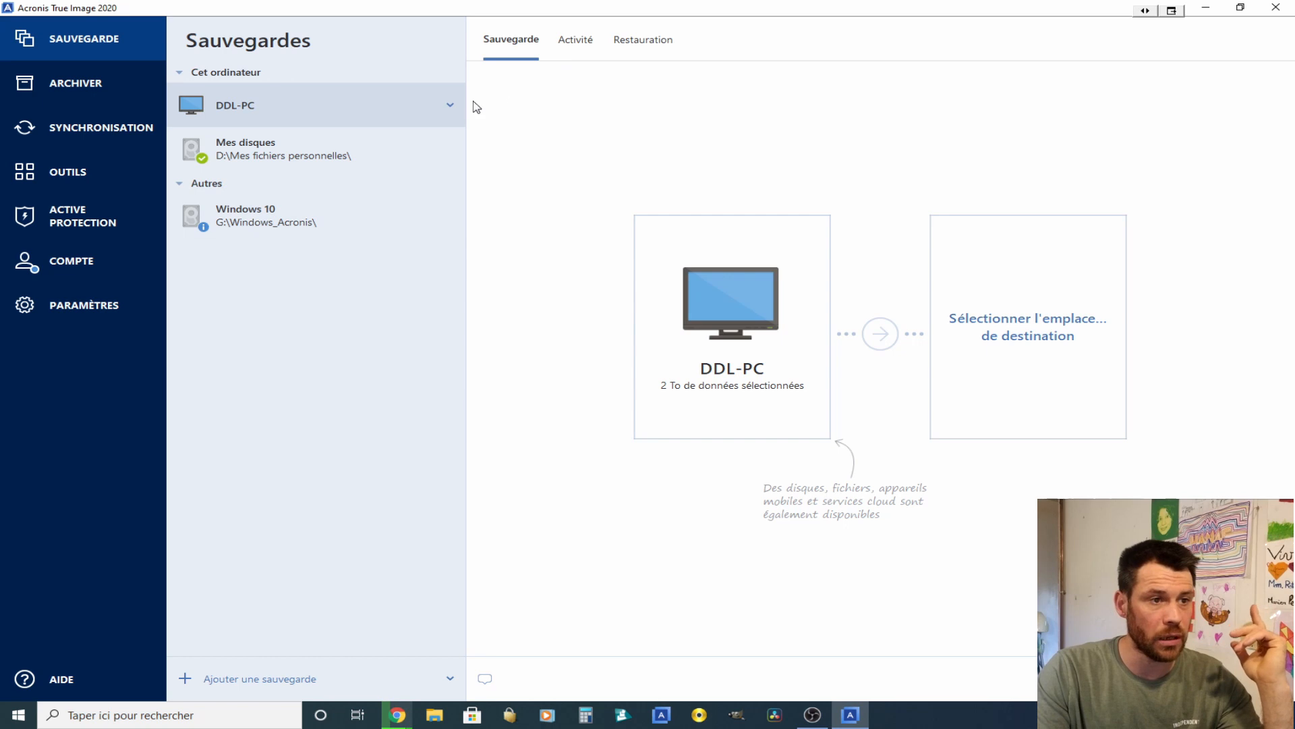
left_click(452, 107)
left_click(475, 149)
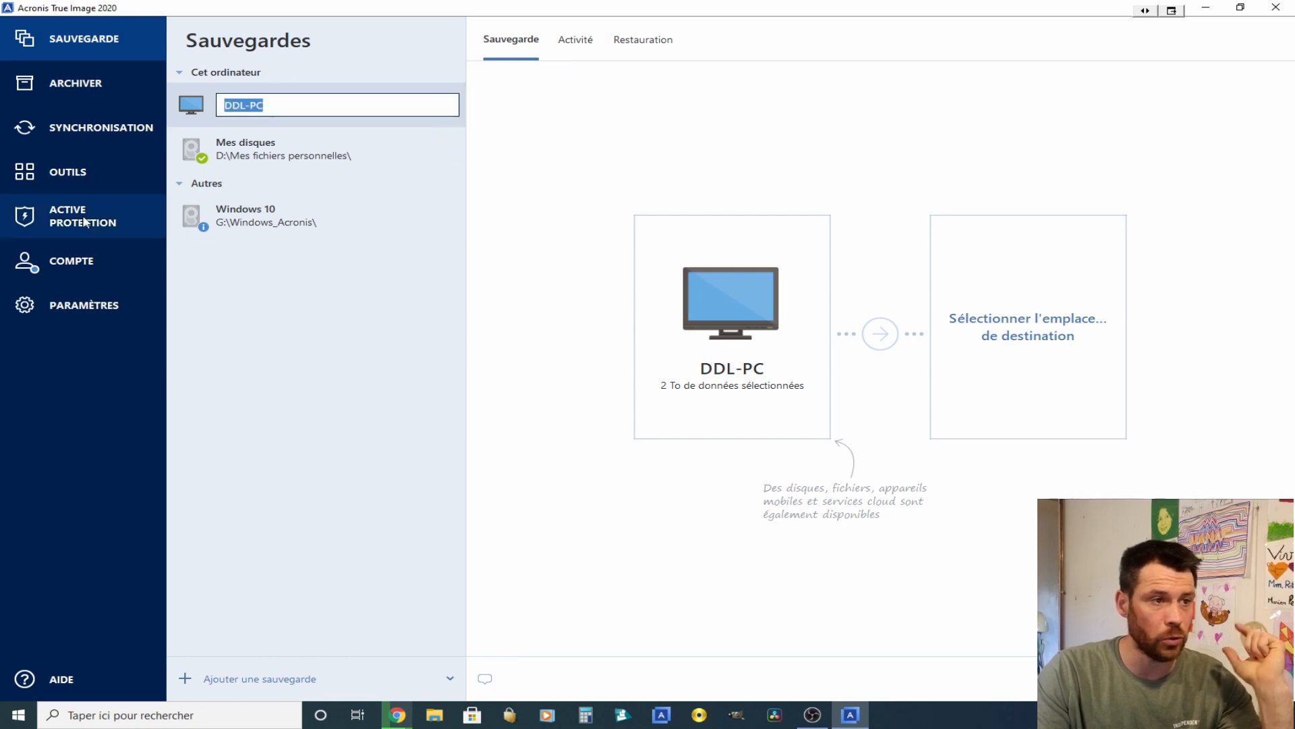
type("T")
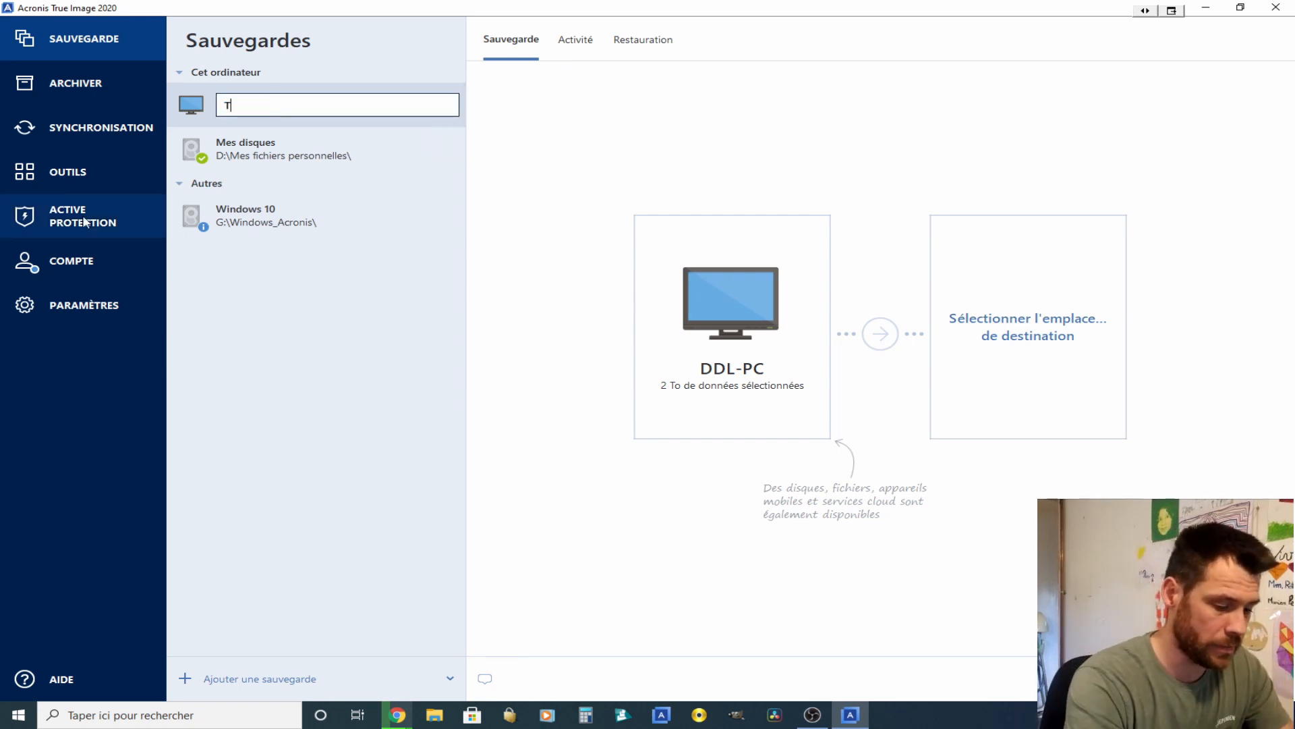
type("est")
key("Return")
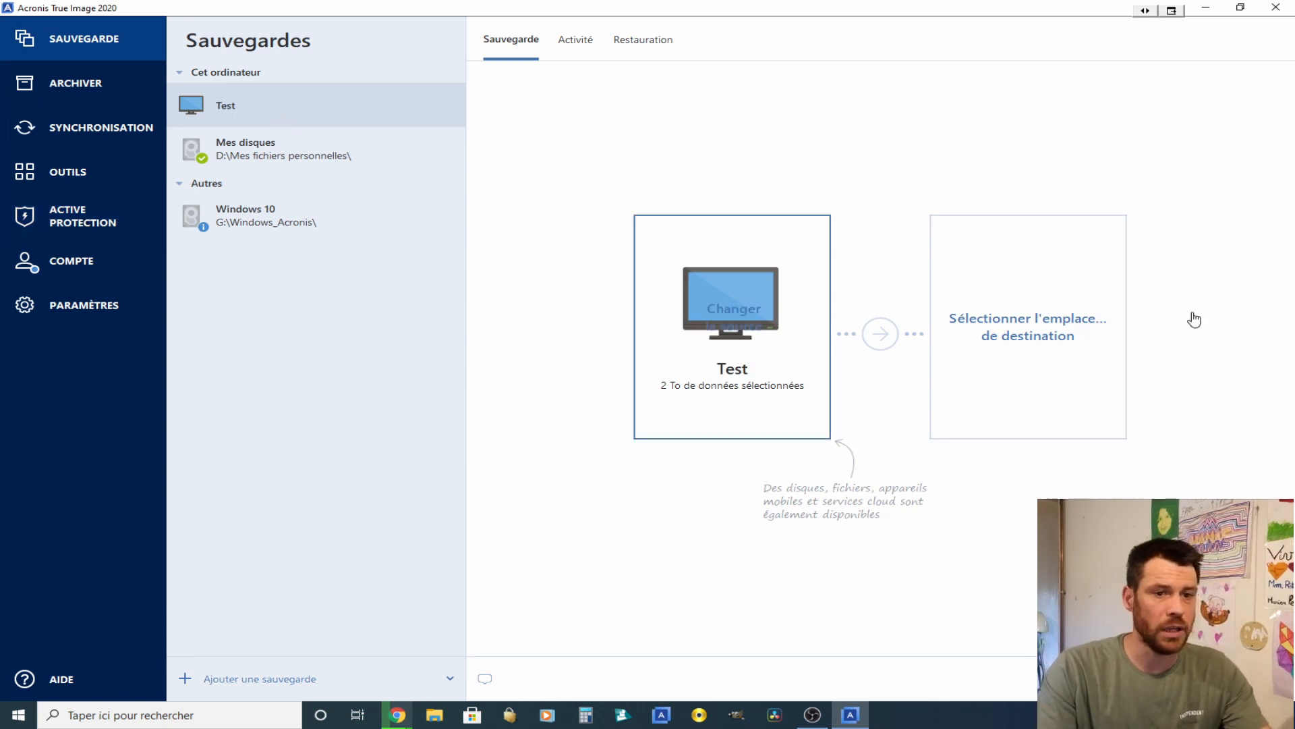
Set the Test backup's source to the Samsung SSD 850 EVO with C: and its destination to D:\Mes fichiers personnelles\.
left_click(739, 437)
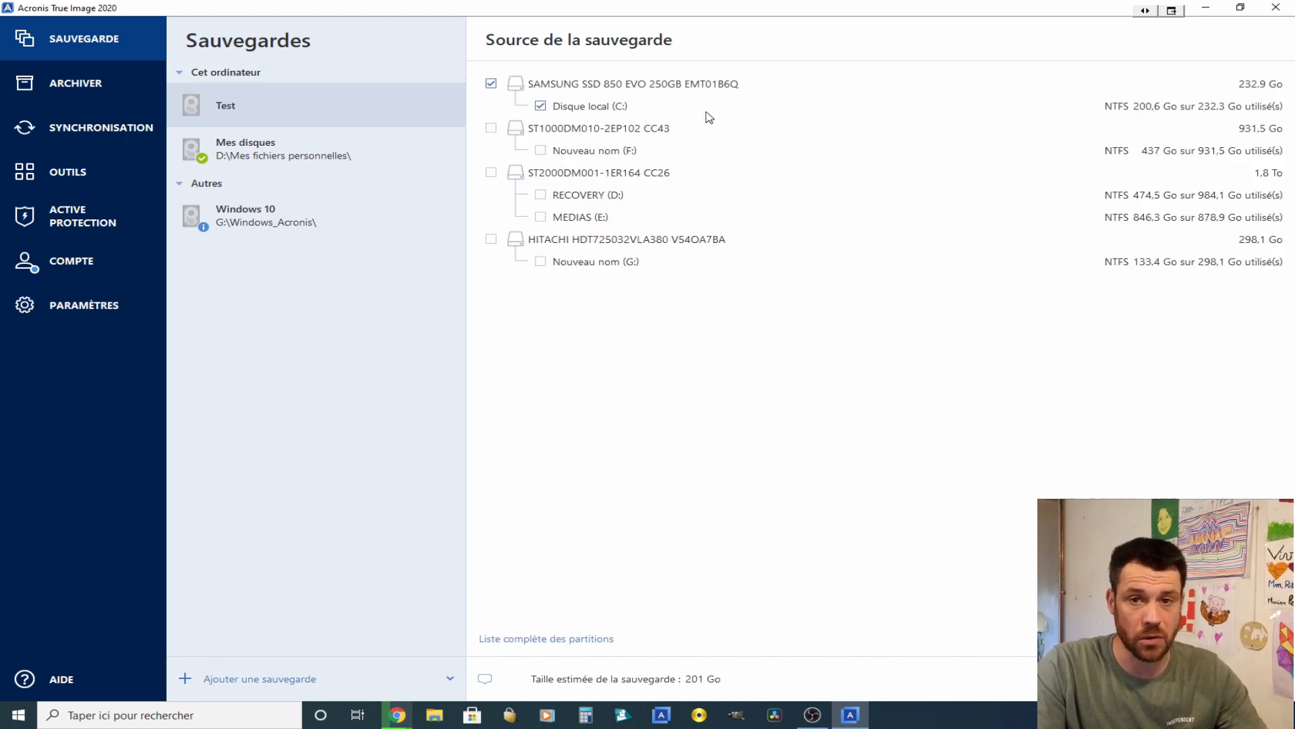
left_click(1240, 679)
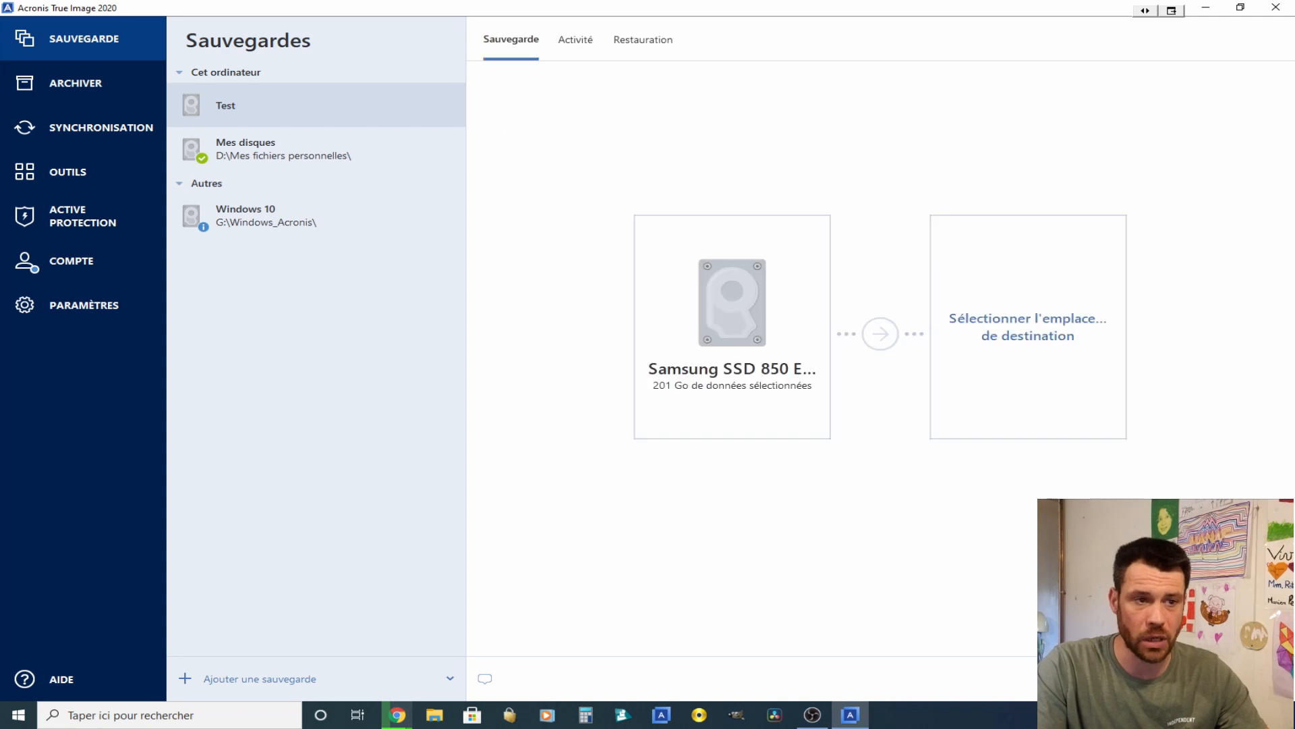
left_click(1047, 325)
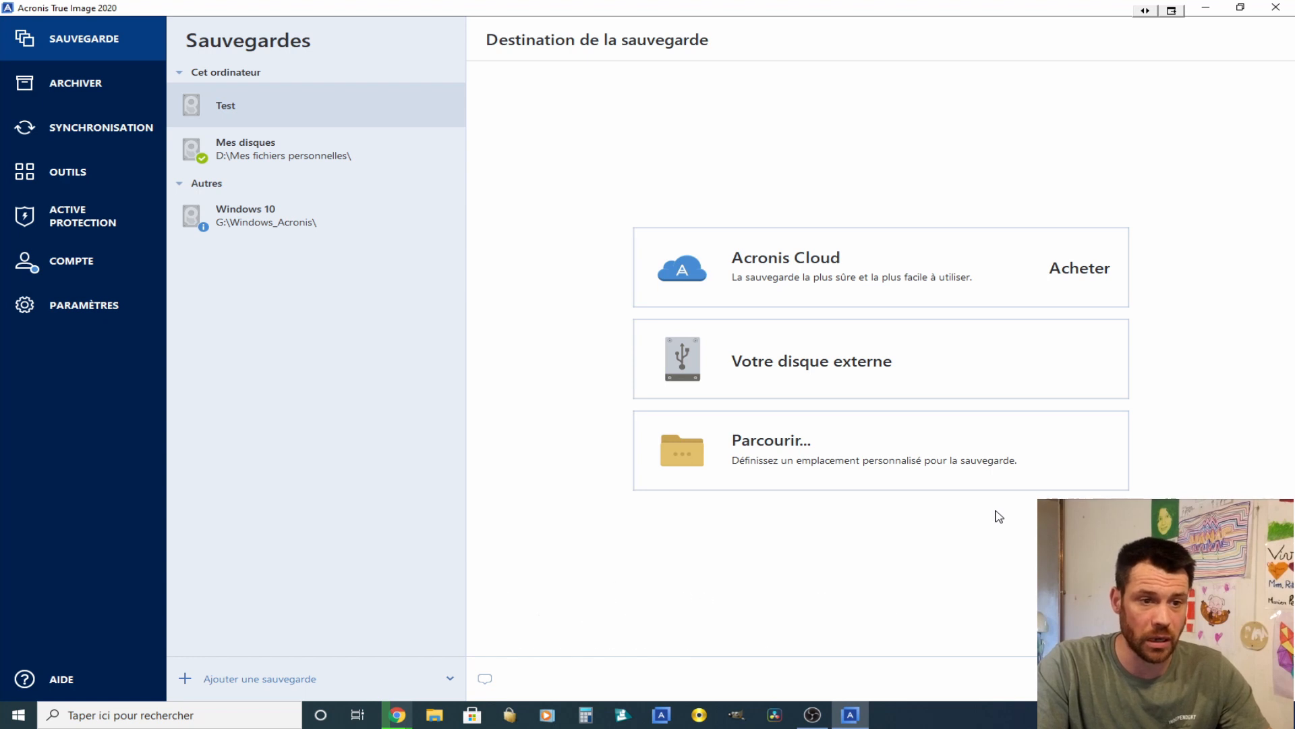
left_click(815, 454)
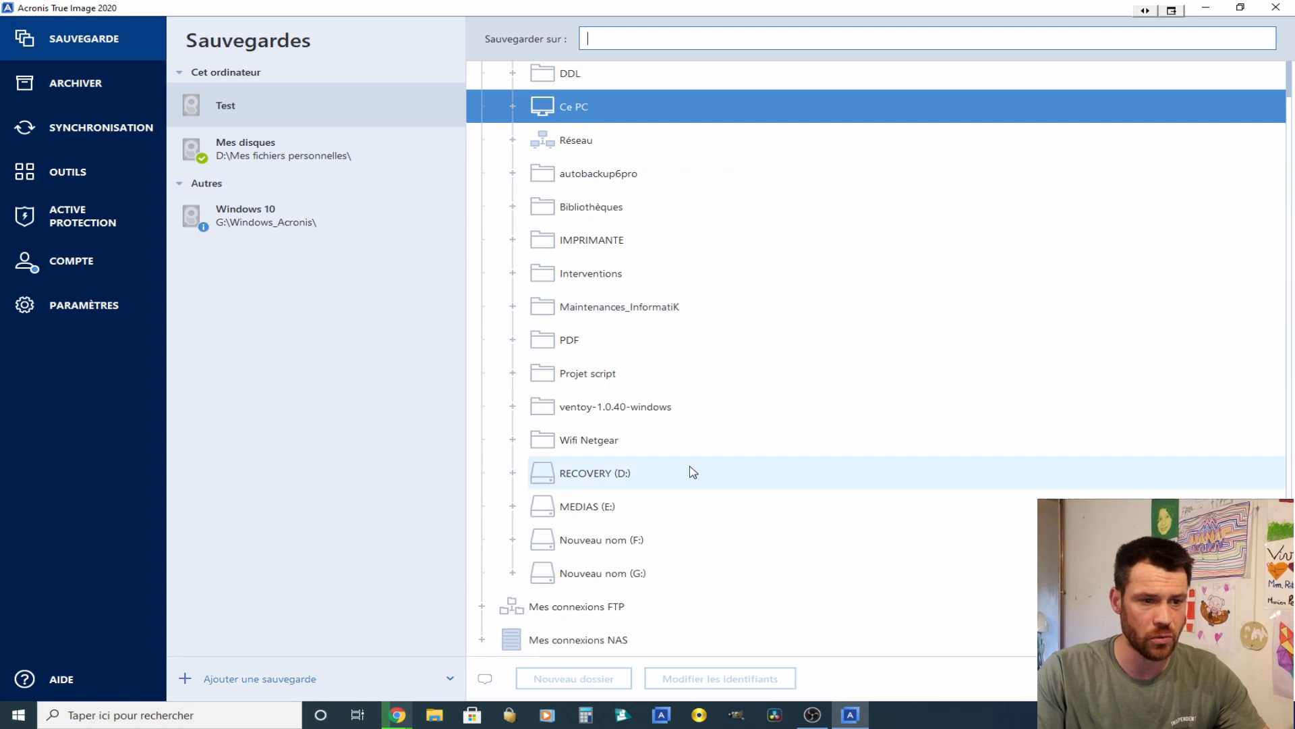
left_click(606, 472)
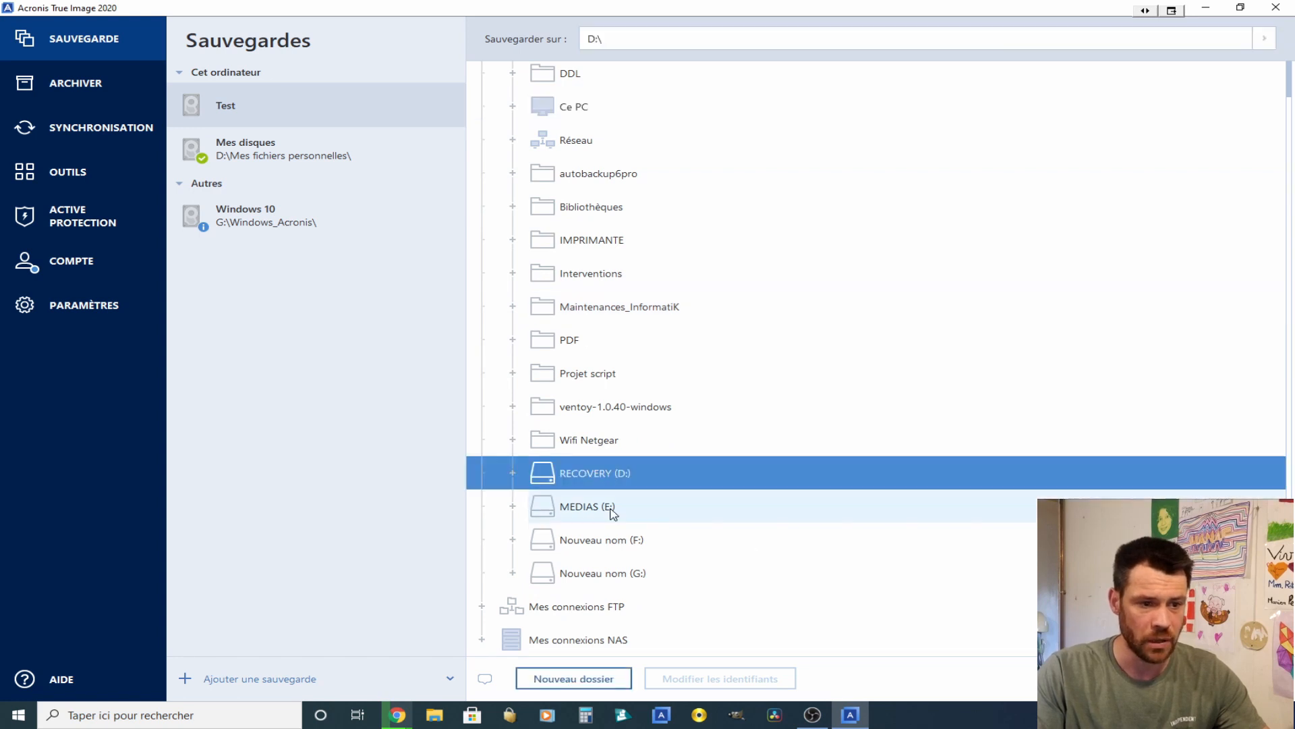
left_click(514, 473)
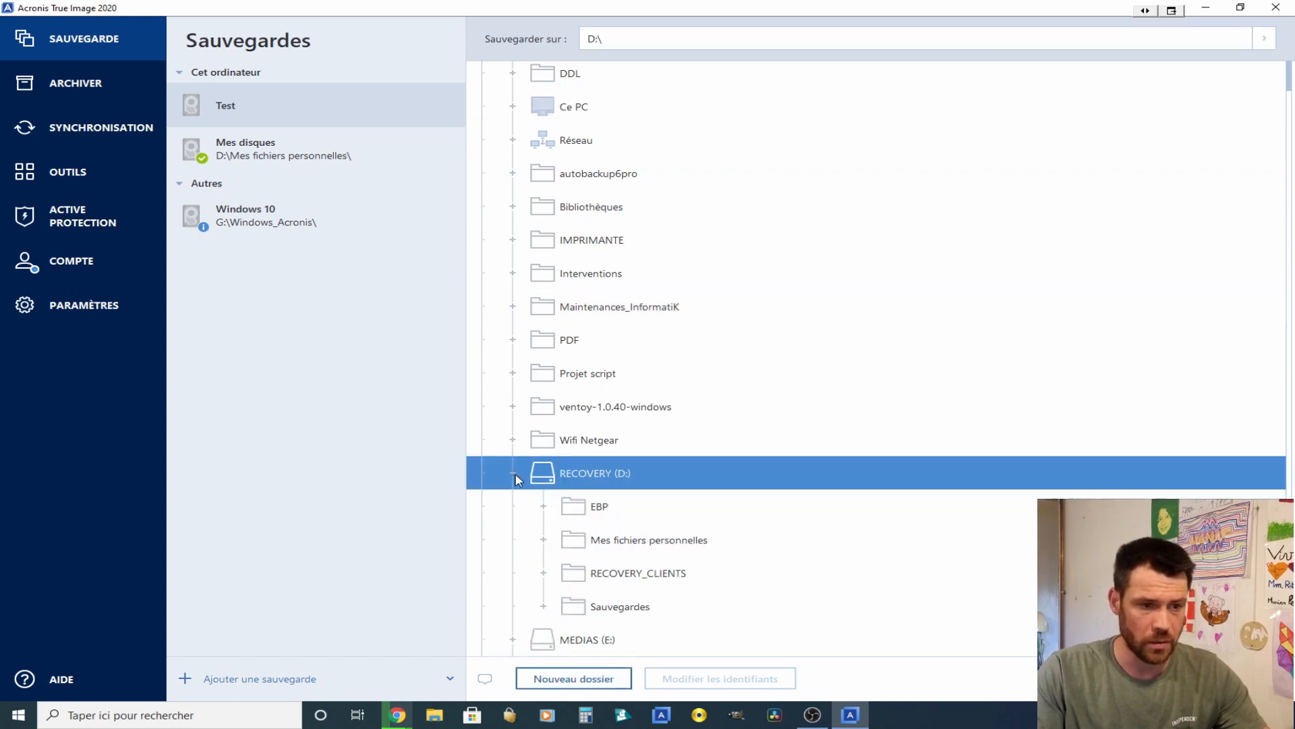
scroll(665, 513, "down", 3)
left_click(633, 445)
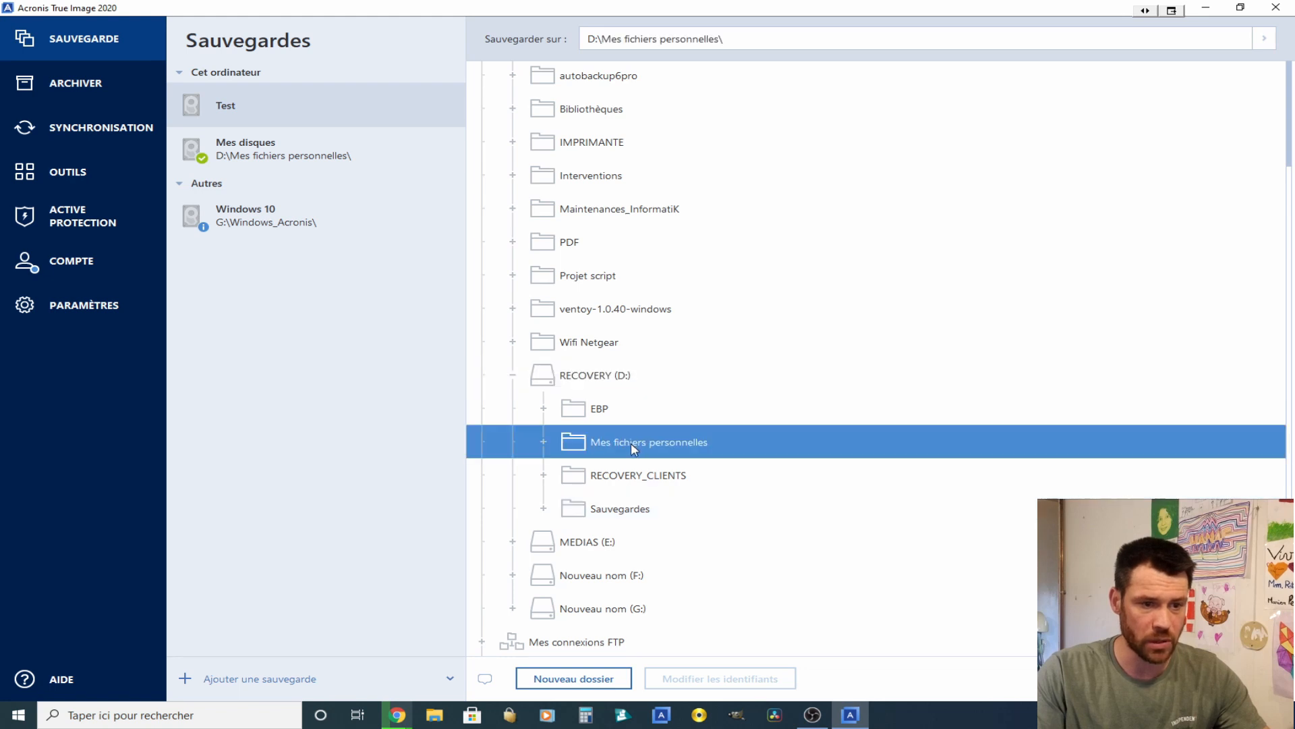
left_click(544, 441)
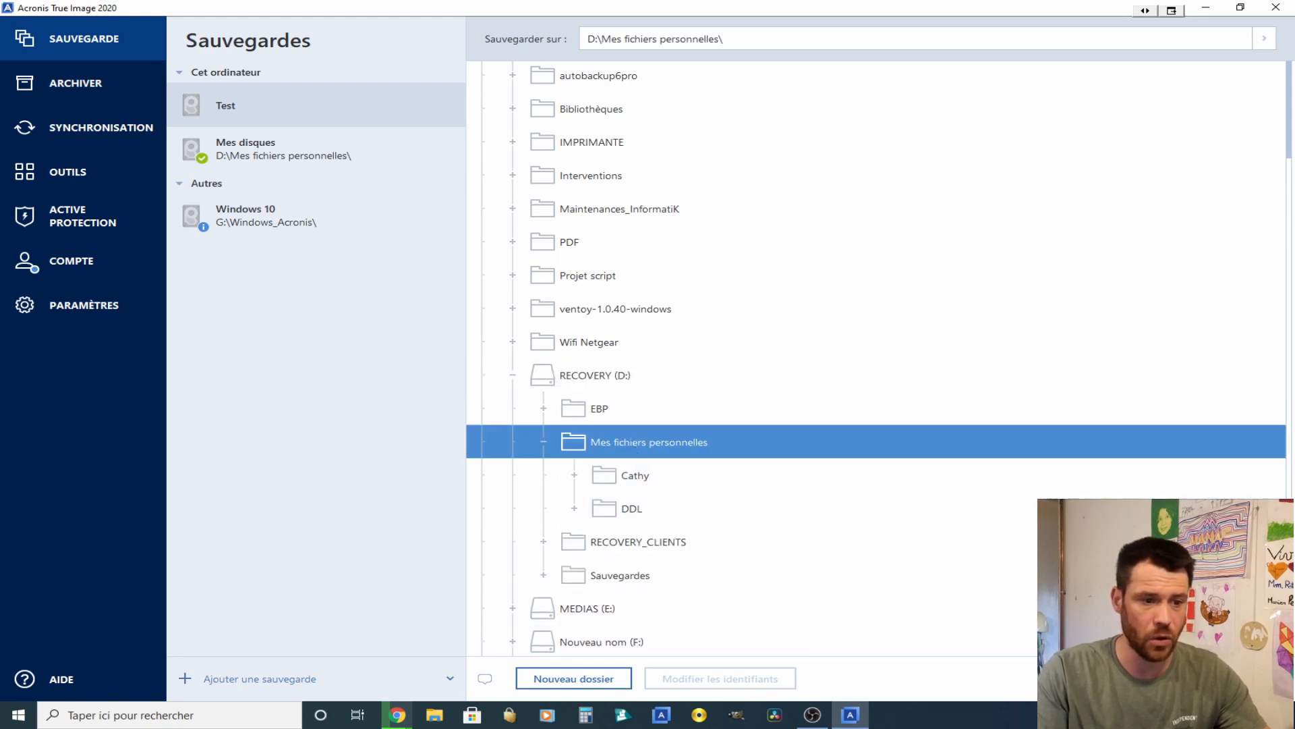
left_click(1234, 678)
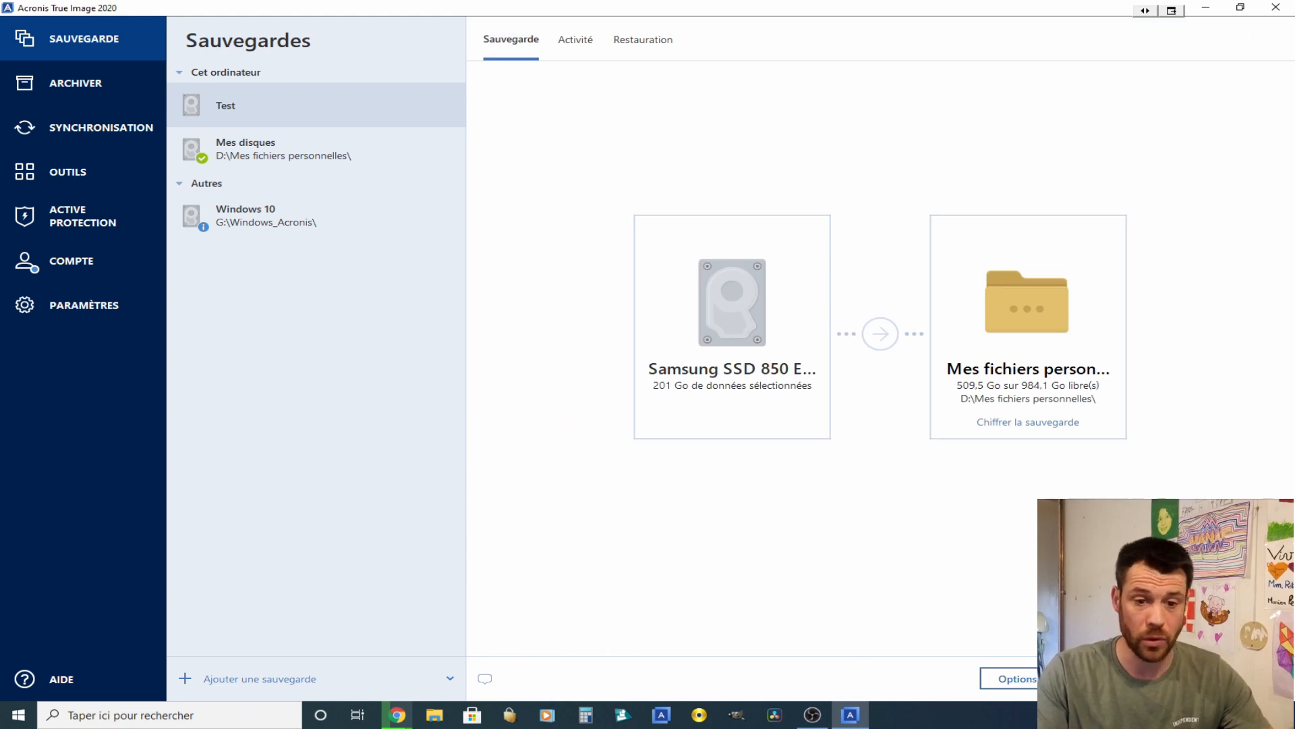
Review the Test backup's delayed start choices, schedule, advanced settings and available backup schemes, accepting the current options.
left_click(1271, 677)
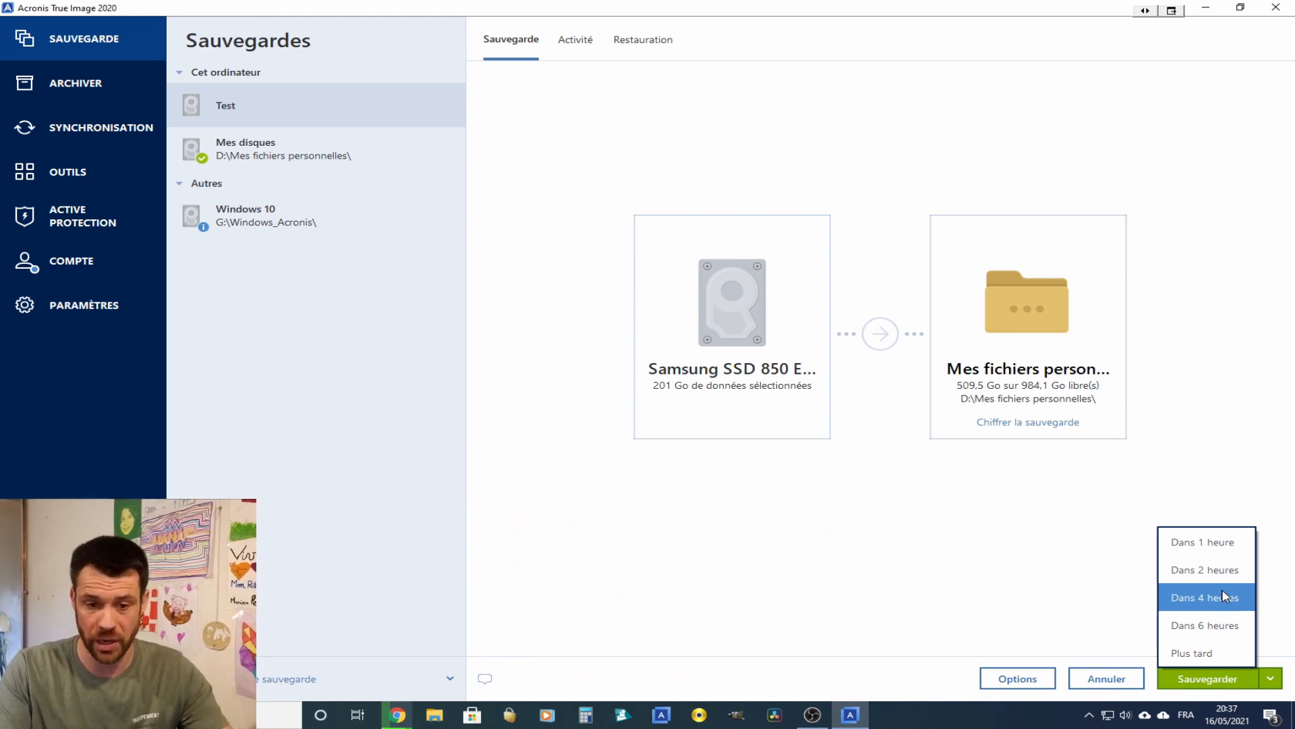
left_click(1011, 686)
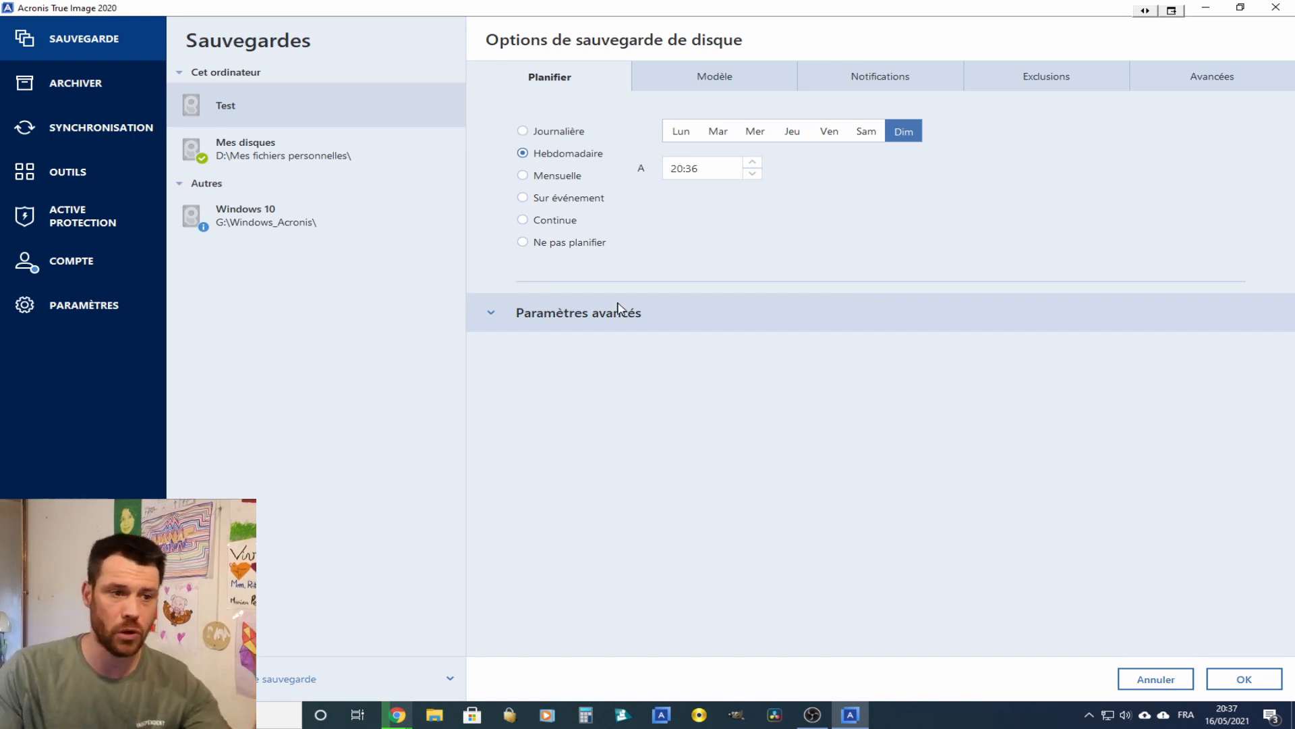
left_click(579, 324)
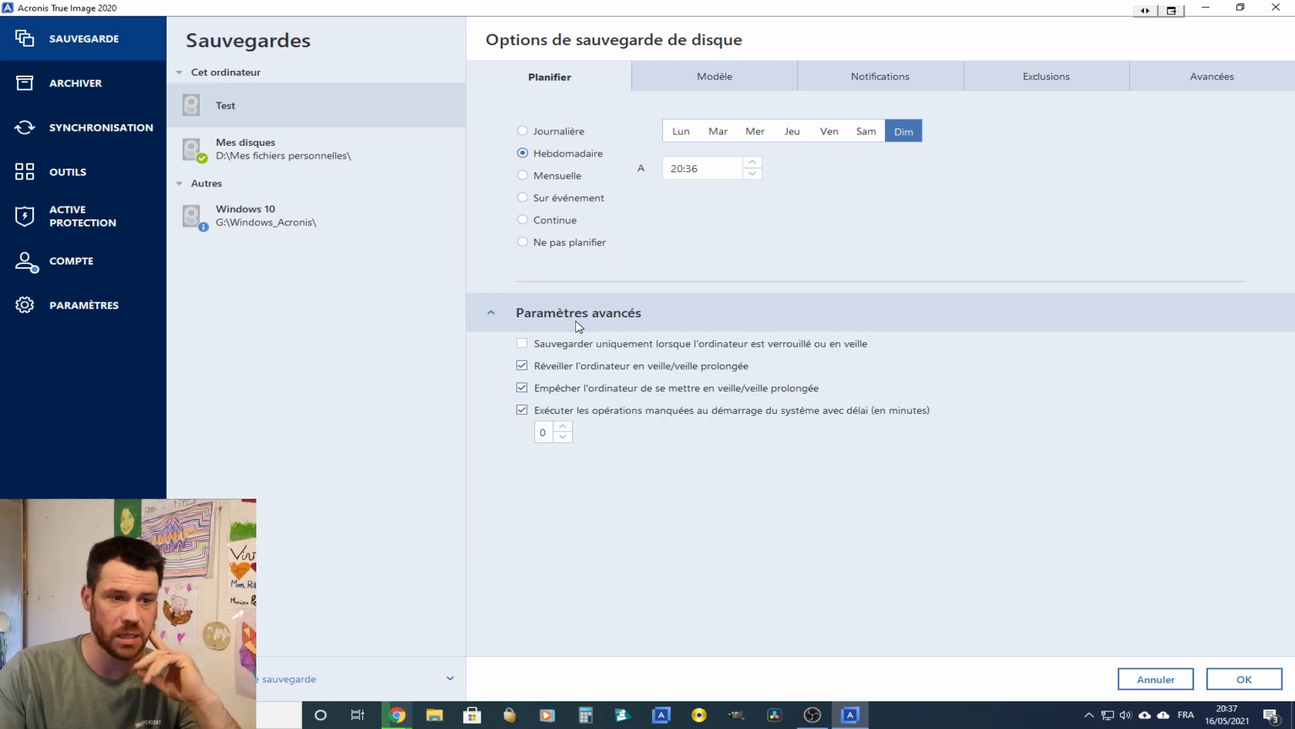
left_click(731, 81)
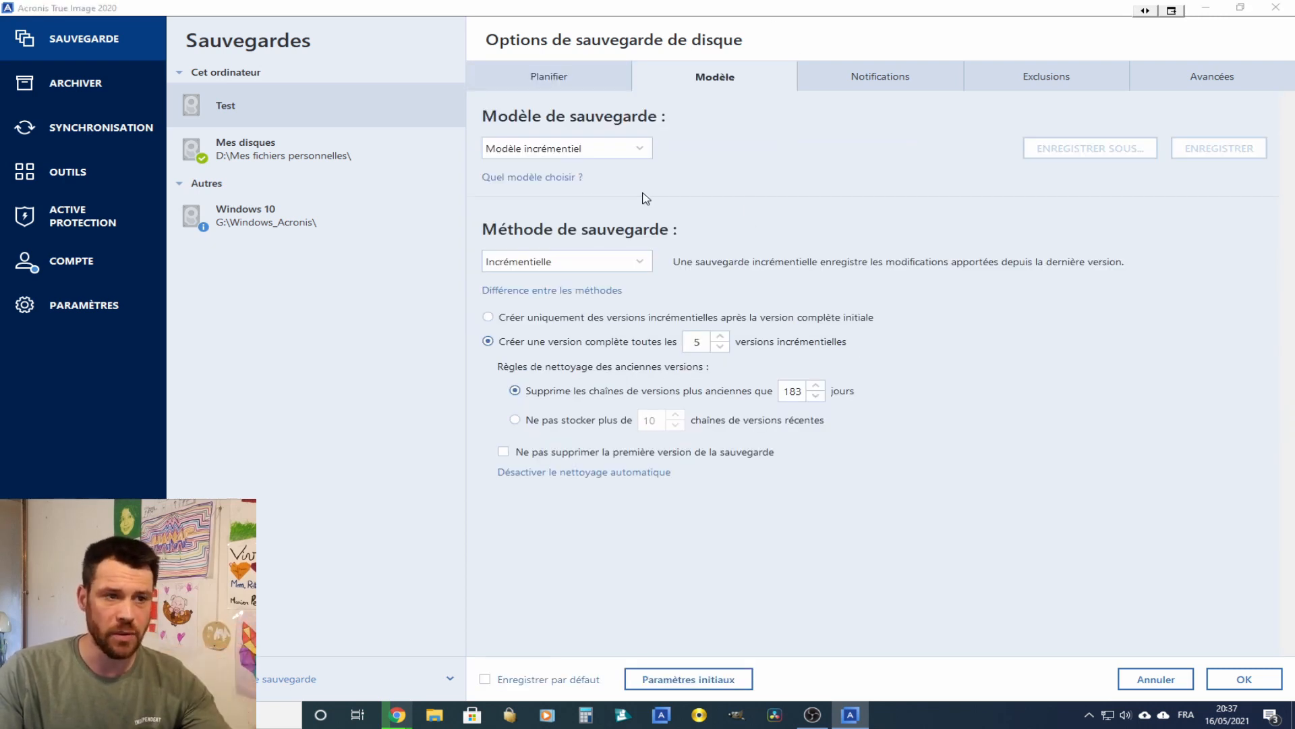
left_click(606, 148)
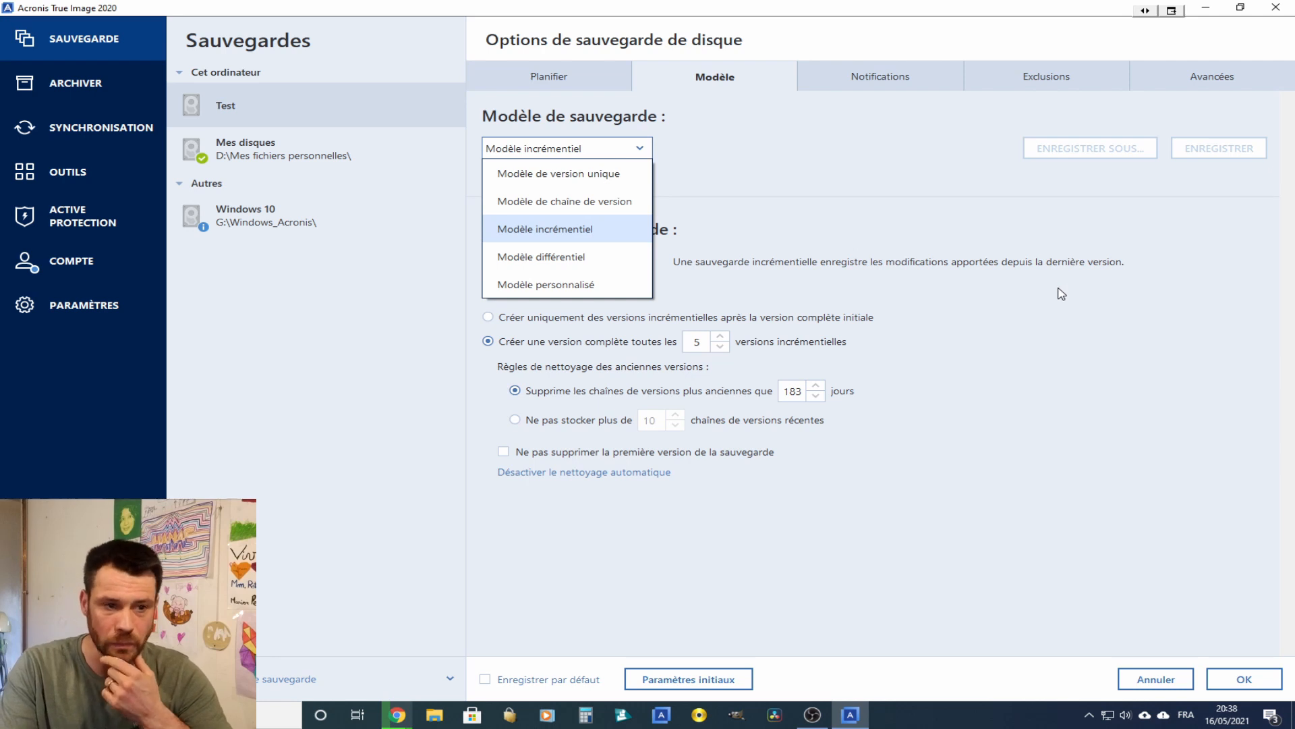
left_click(1044, 439)
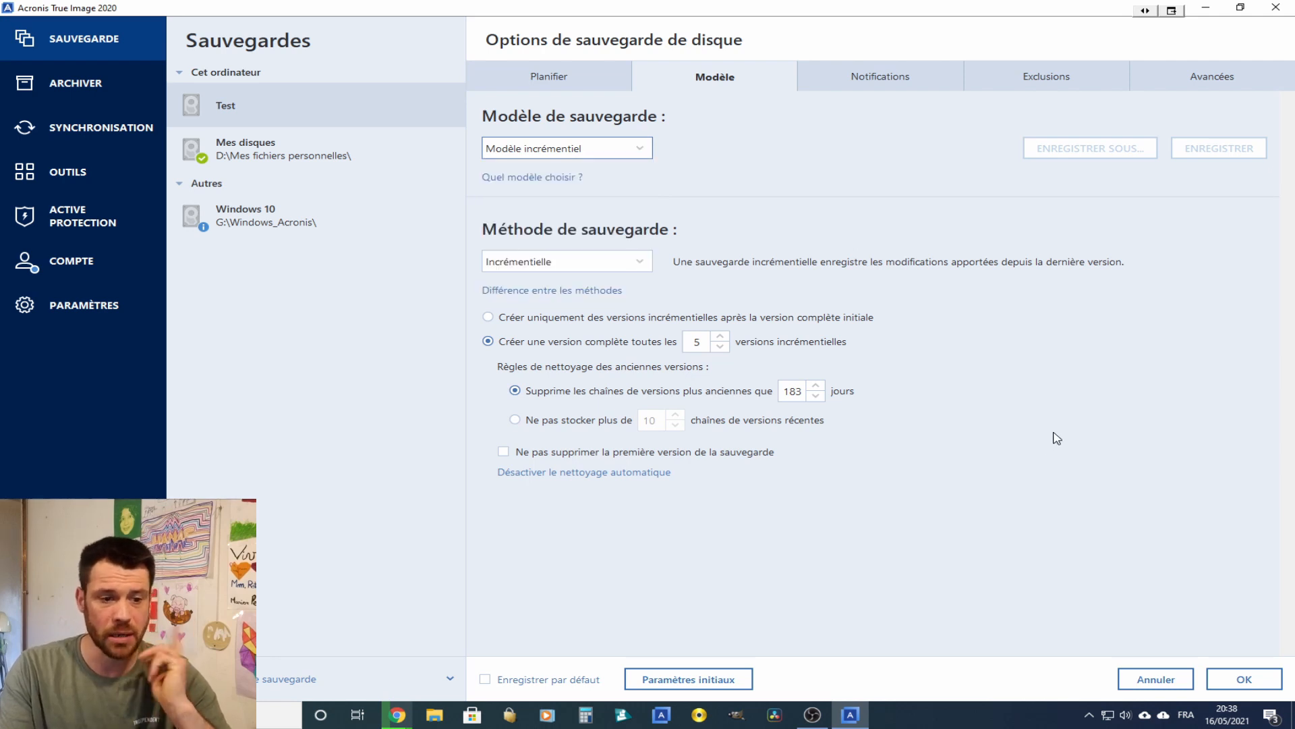
left_click(1244, 679)
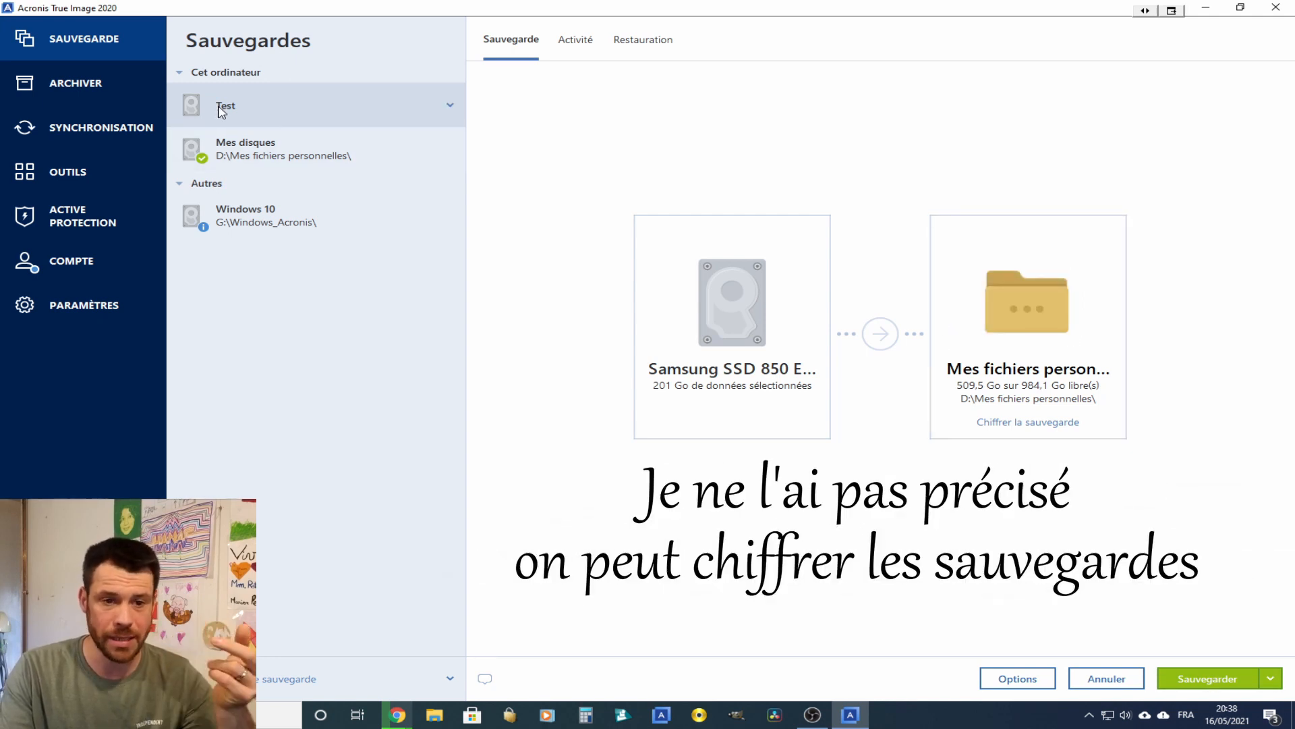
Start the Test backup and open its destination folder, Mes fichiers personnelles on RECOVERY (D:), in File Explorer.
left_click(1222, 683)
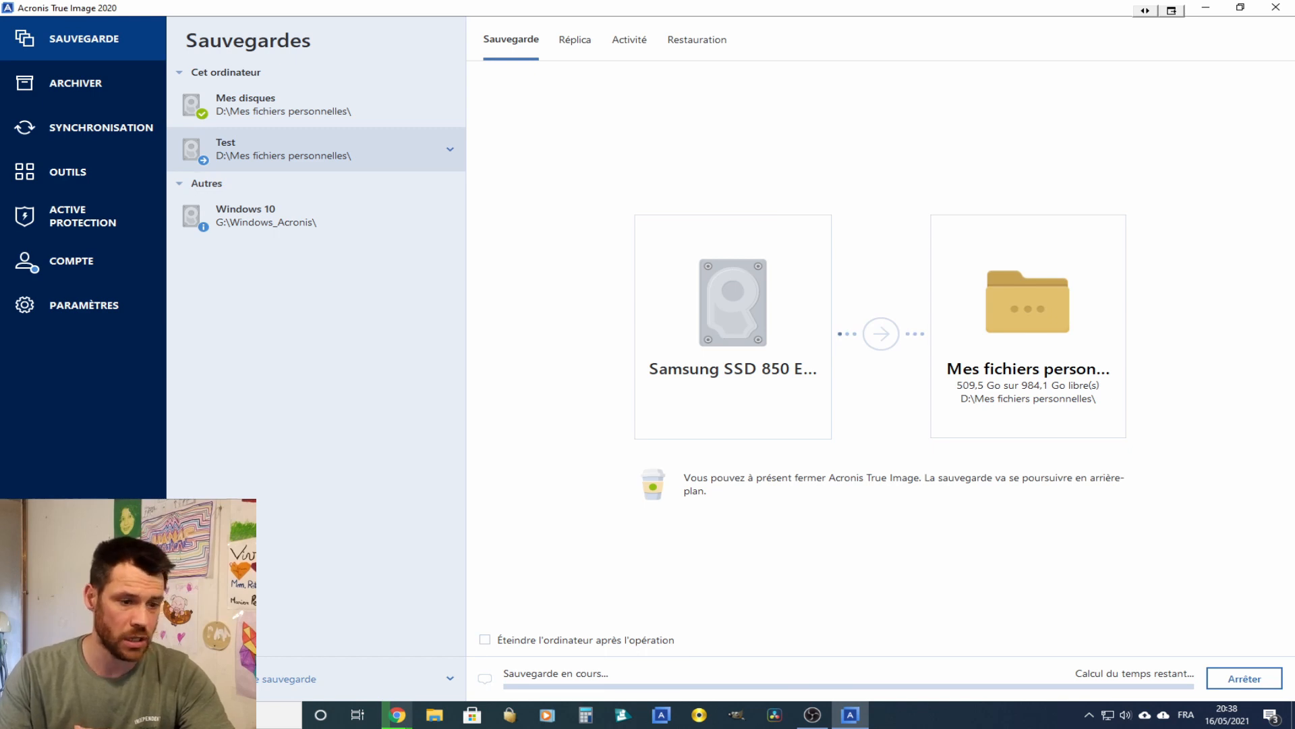
left_click(432, 717)
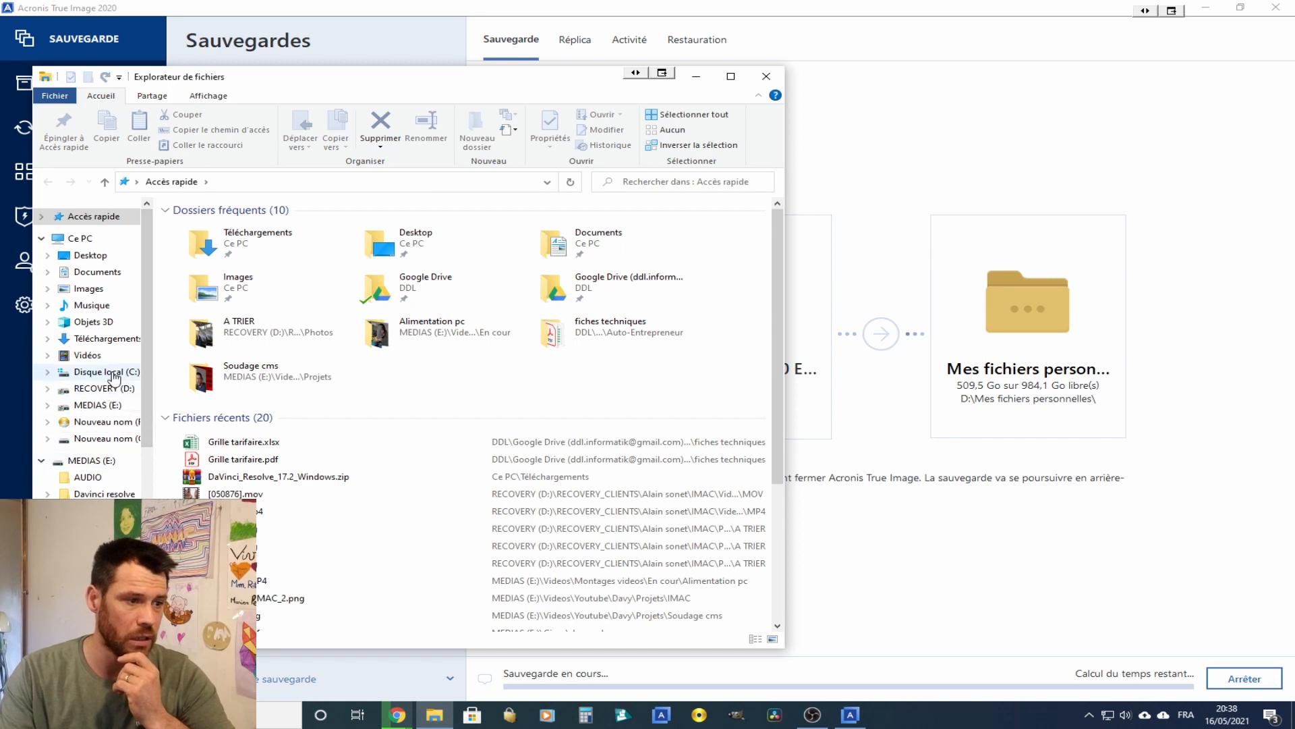
left_click(110, 389)
left_click(242, 243)
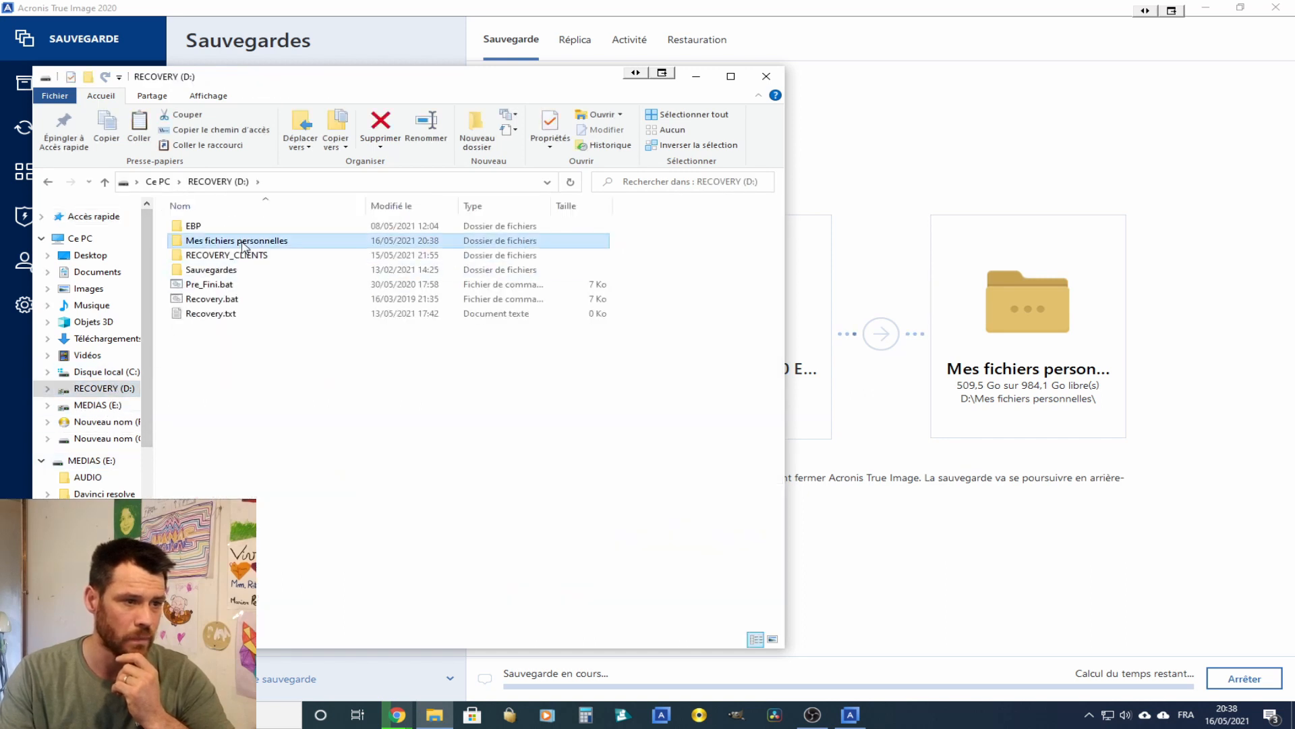
double_click(242, 243)
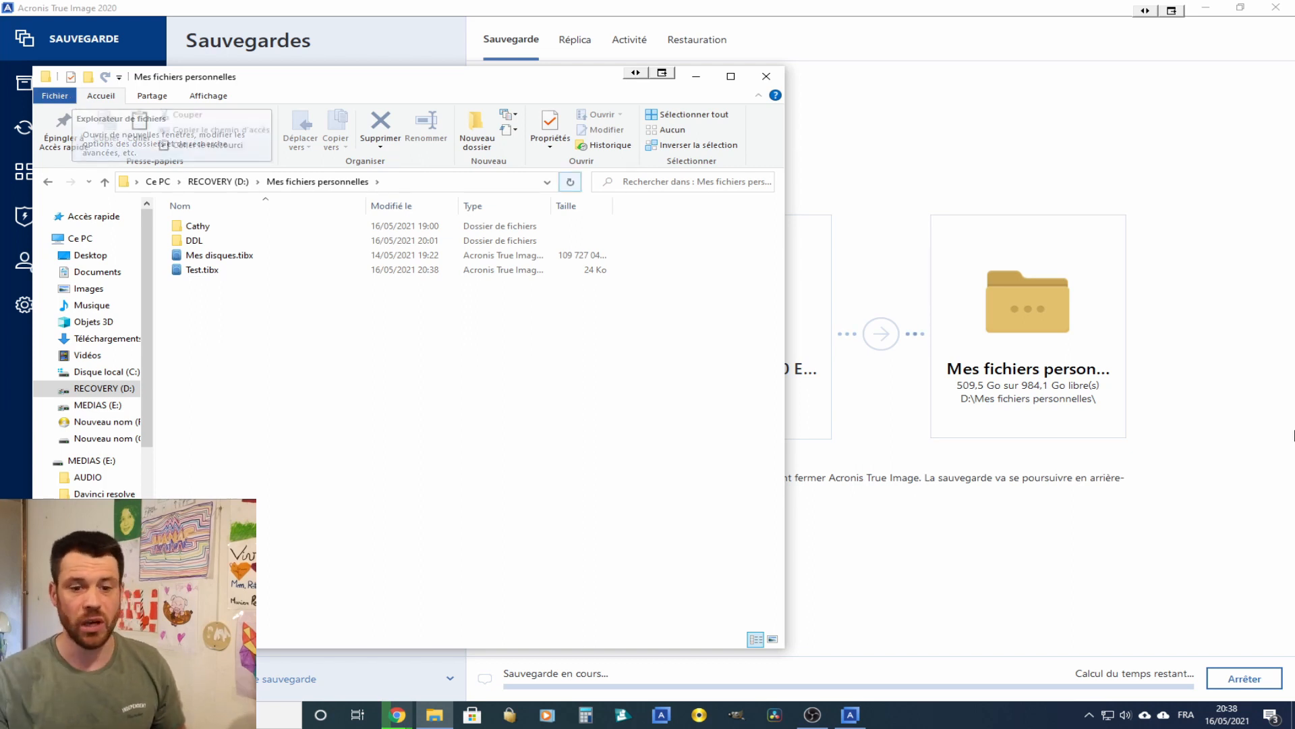
Stop the running Test backup and confirm the interruption.
left_click(1245, 678)
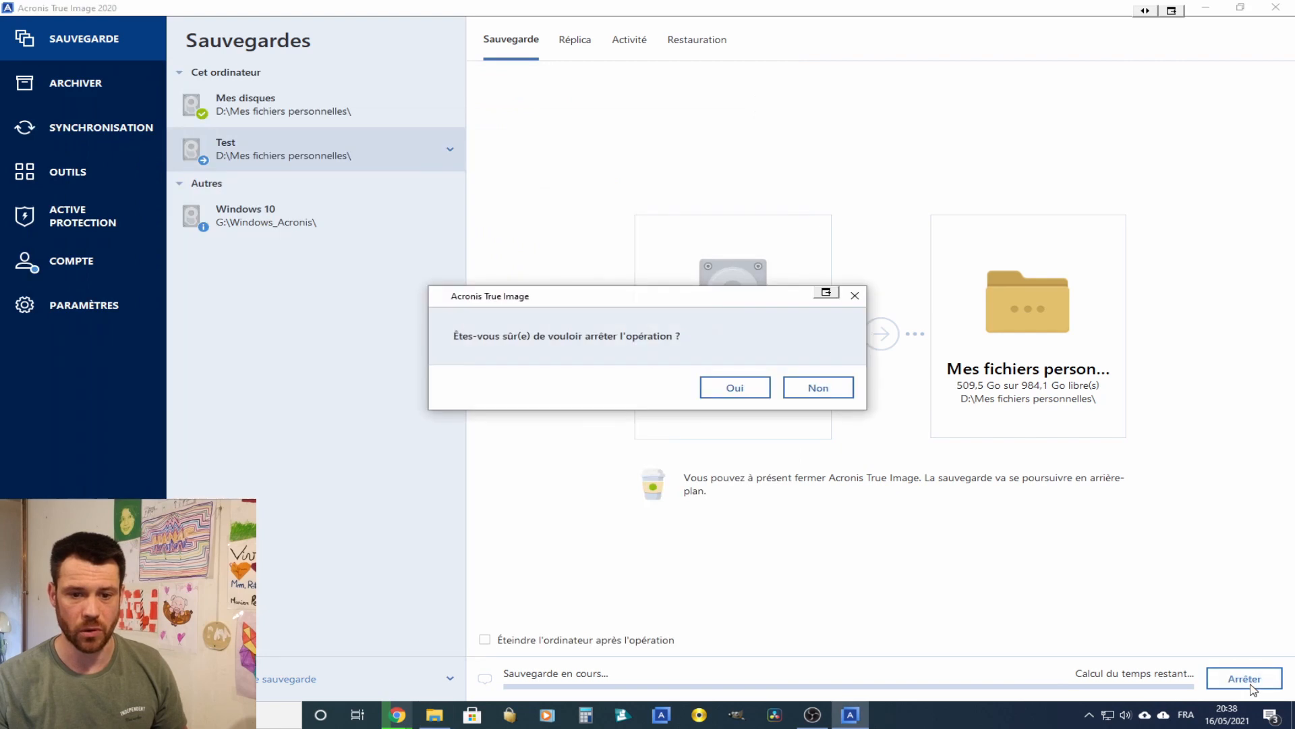
left_click(742, 391)
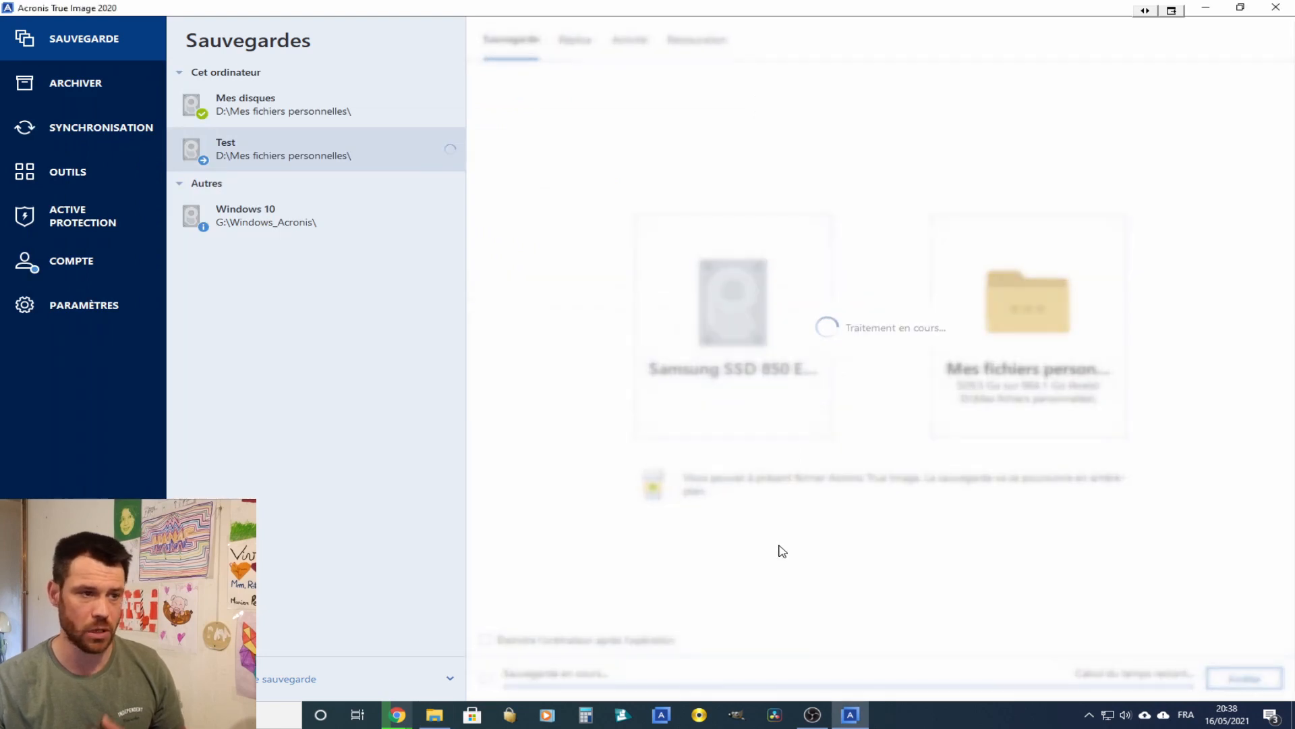
Switch to File Explorer and open the Mes disques.tibx archive to view its contents.
left_click(435, 715)
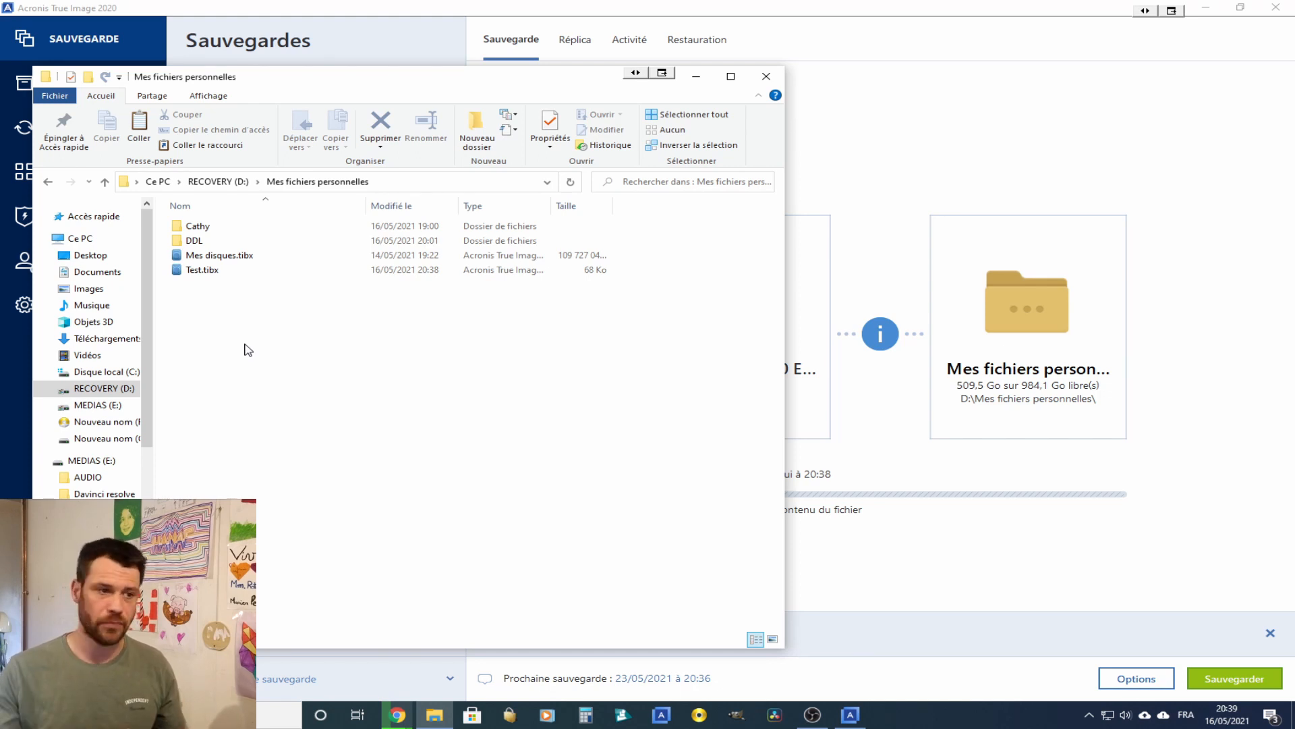
double_click(228, 256)
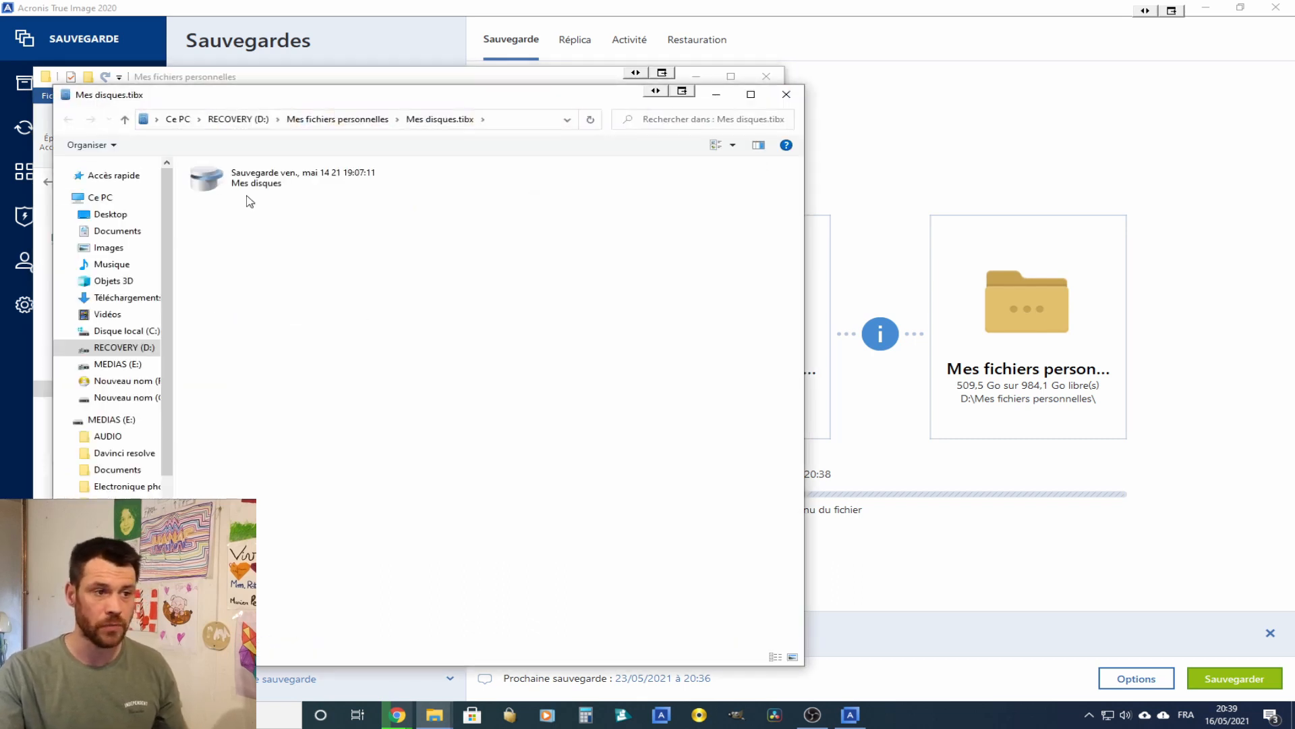
Browse the C: volume inside the 14 May 19:07:11 Mes disques backup and close both File Explorer windows.
left_click(257, 186)
double_click(257, 185)
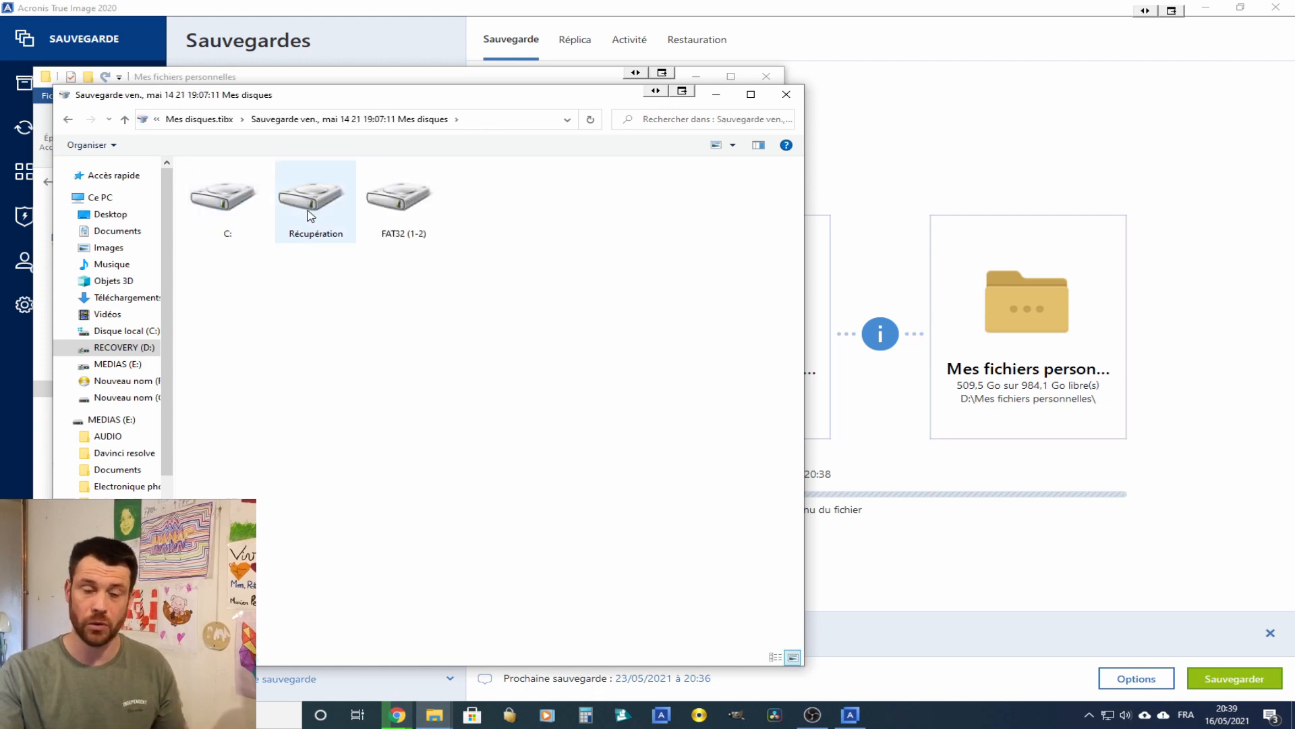
double_click(235, 208)
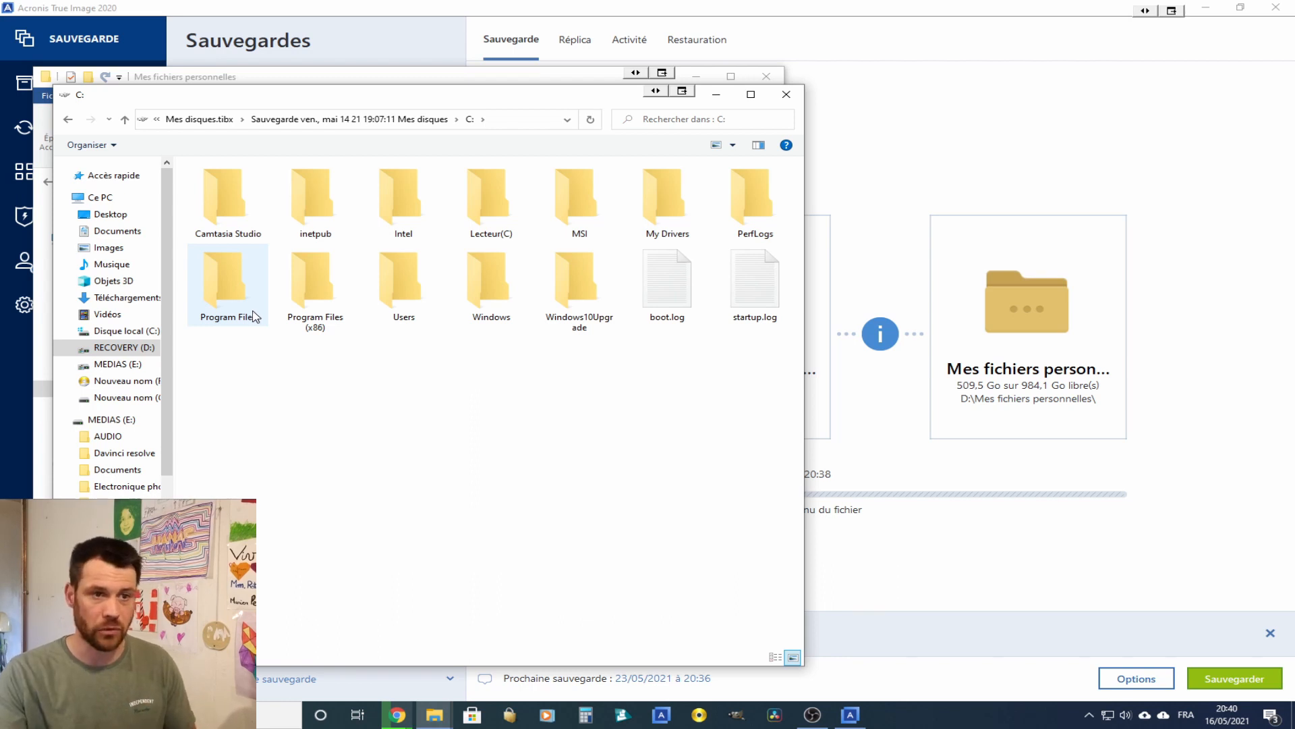
left_click(786, 94)
left_click(766, 75)
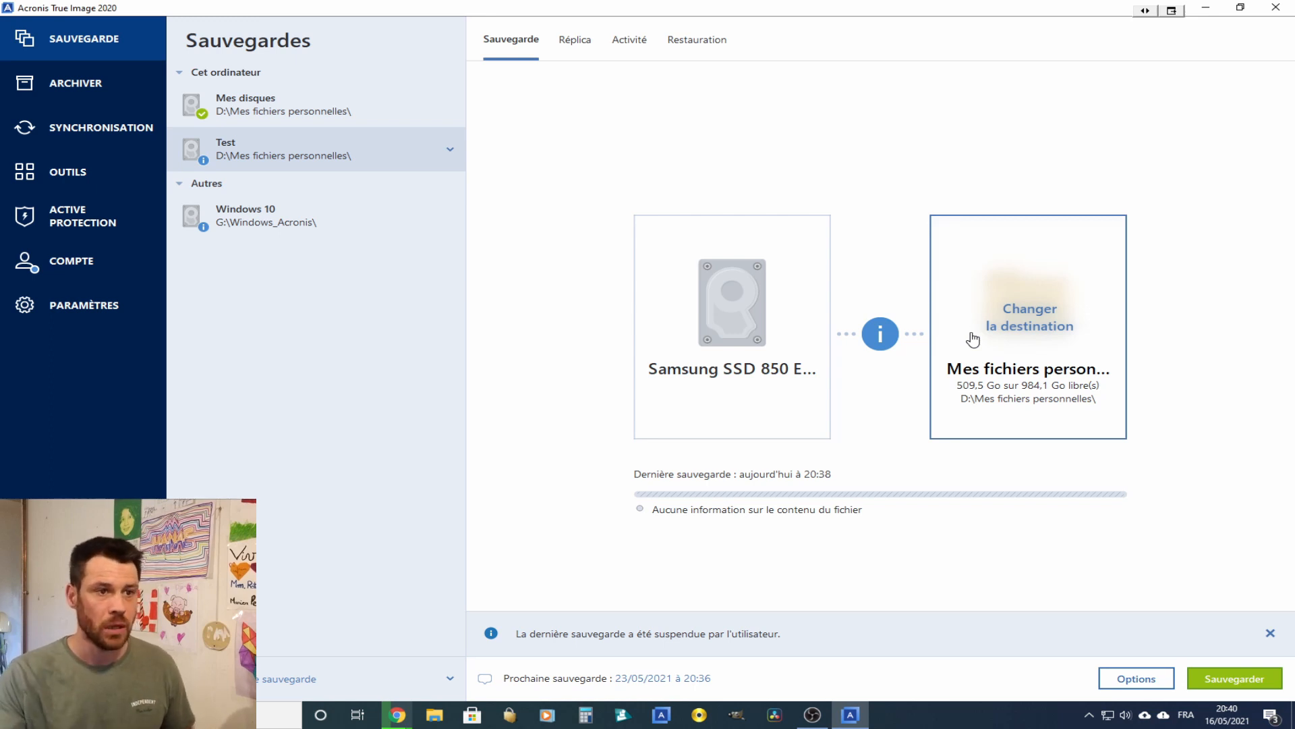
Review the Test backup's cloud replica option and activity history, and request its restoration view.
left_click(580, 40)
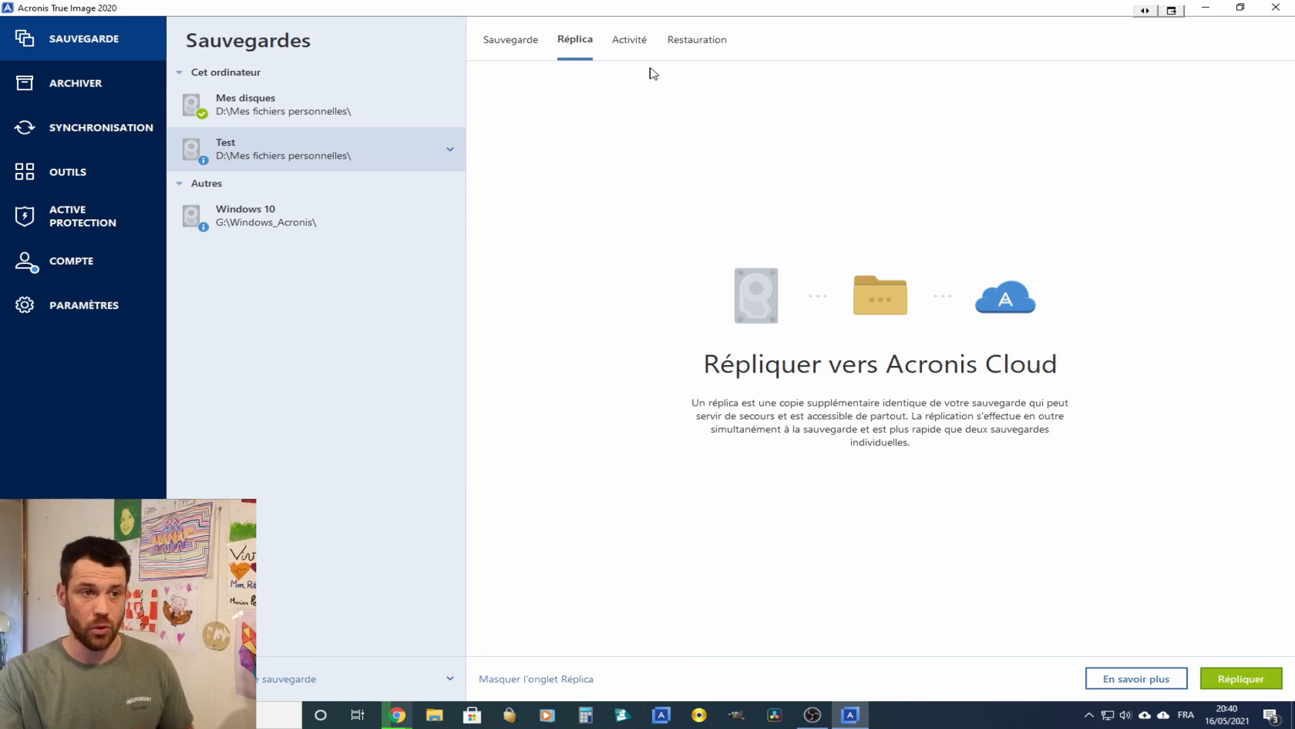
left_click(623, 41)
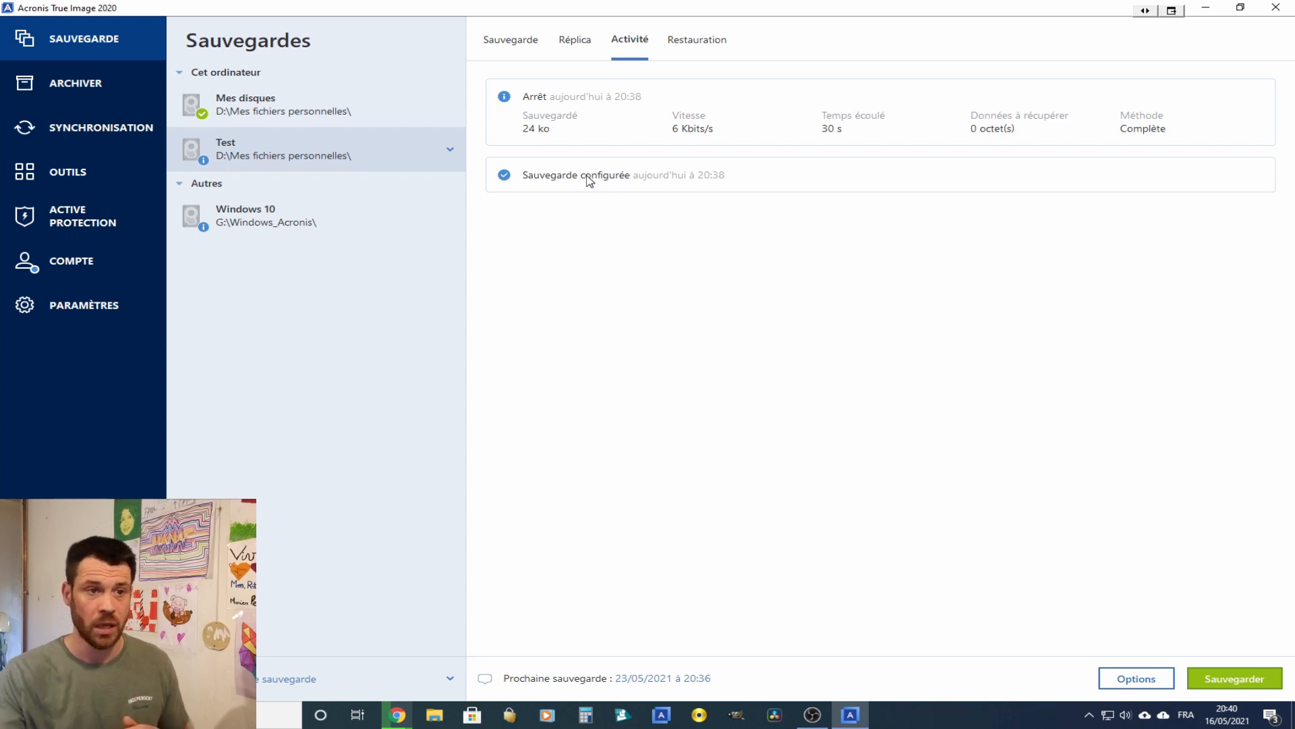
left_click(720, 43)
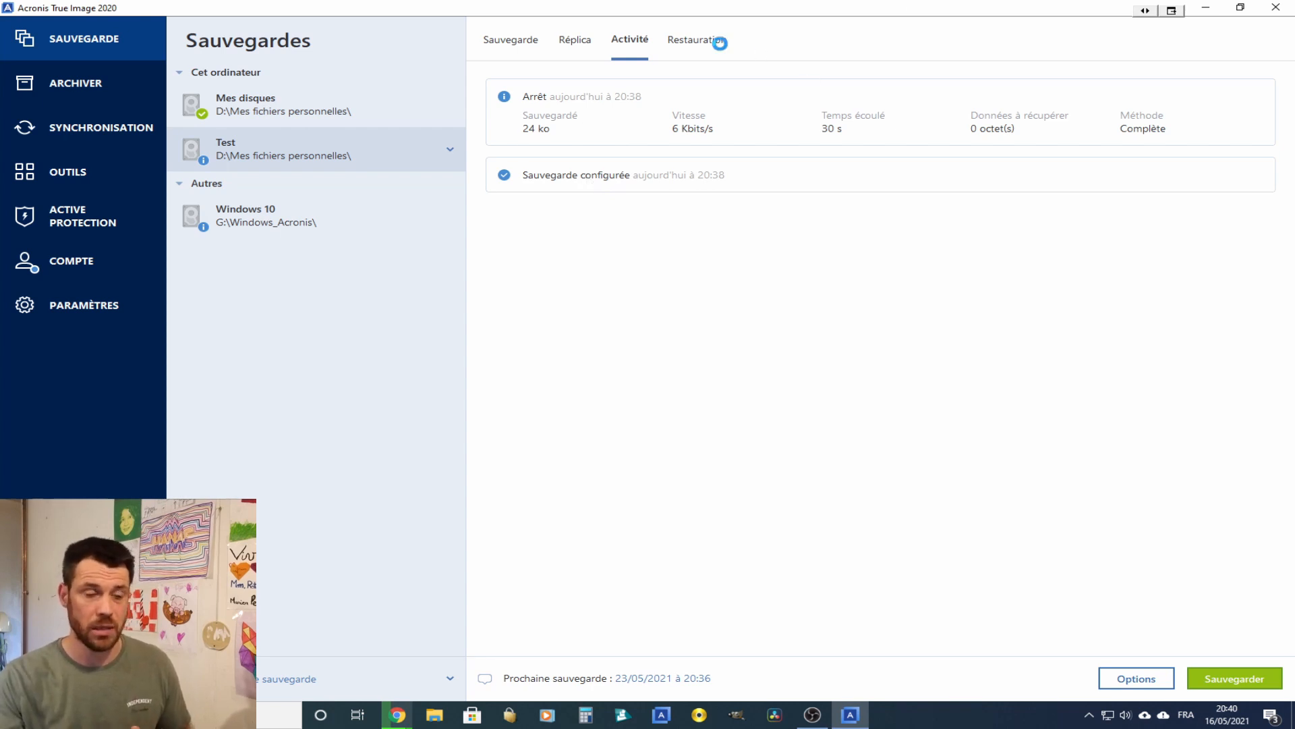
Delete the Test backup entirely, including its backup files.
right_click(266, 160)
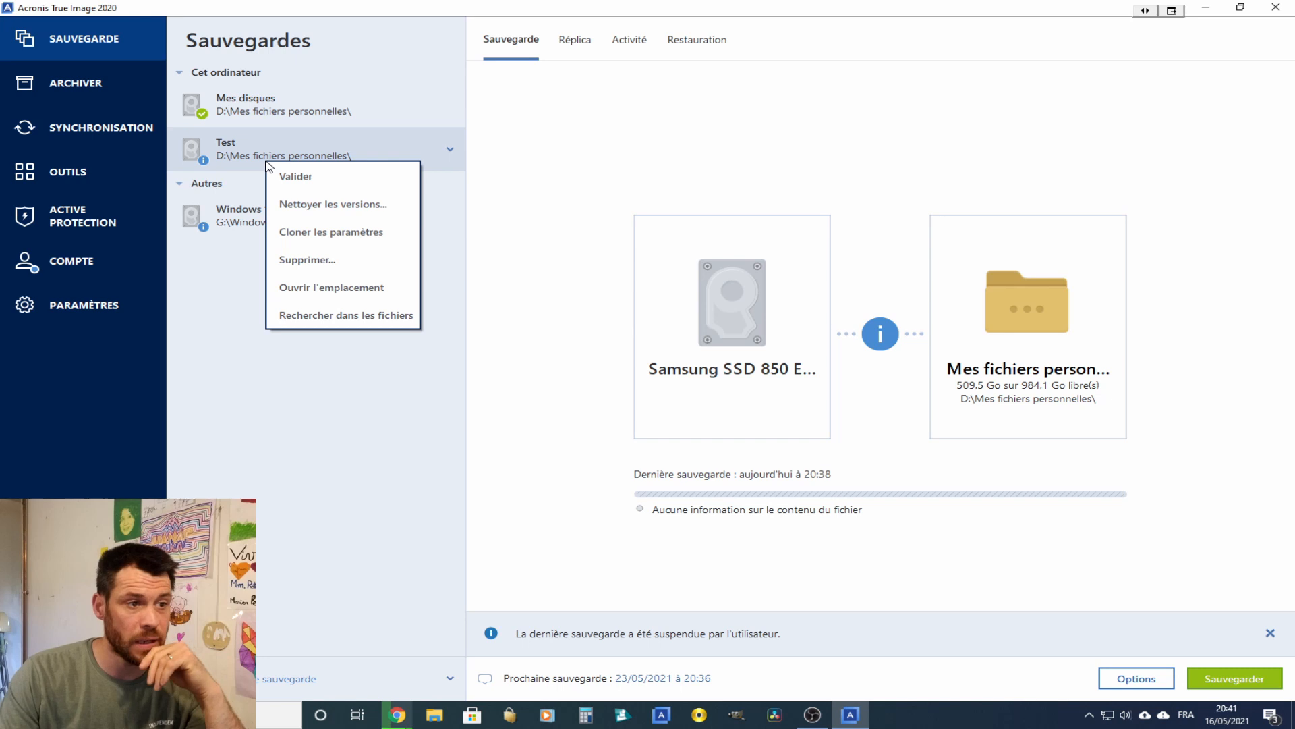
left_click(309, 262)
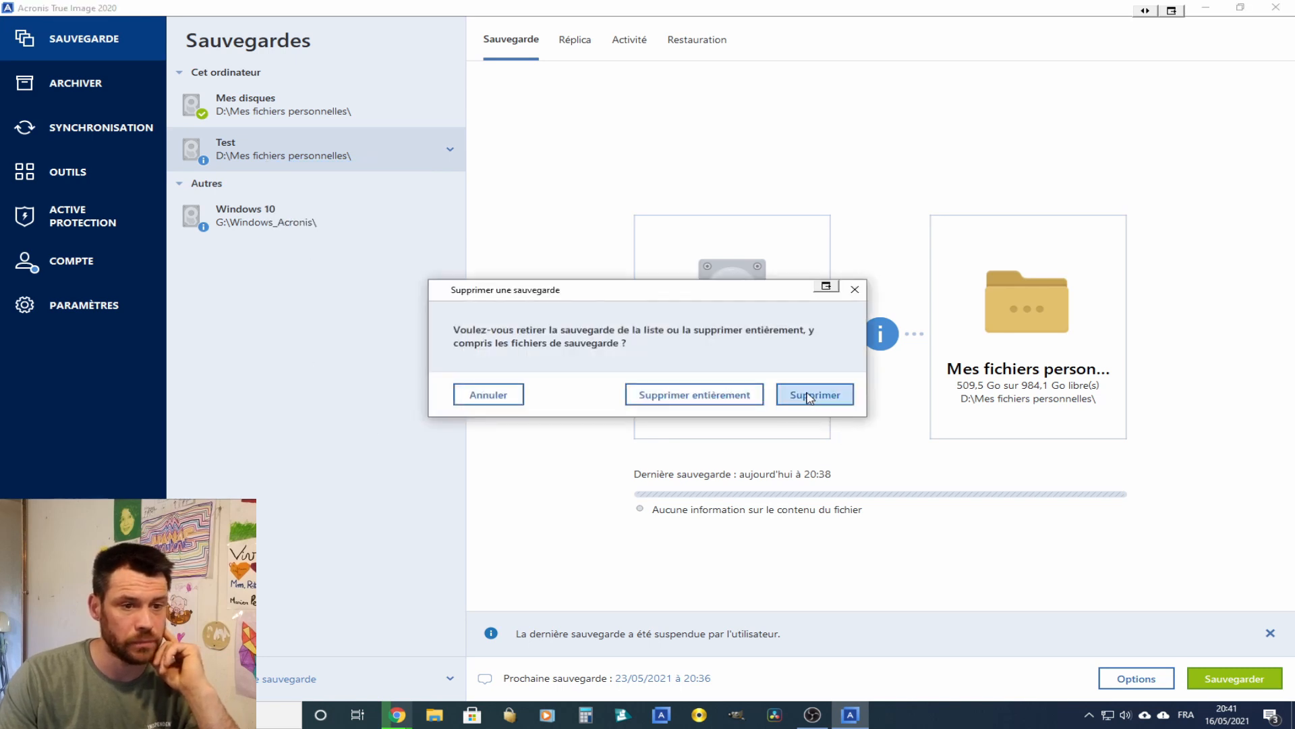
left_click(695, 394)
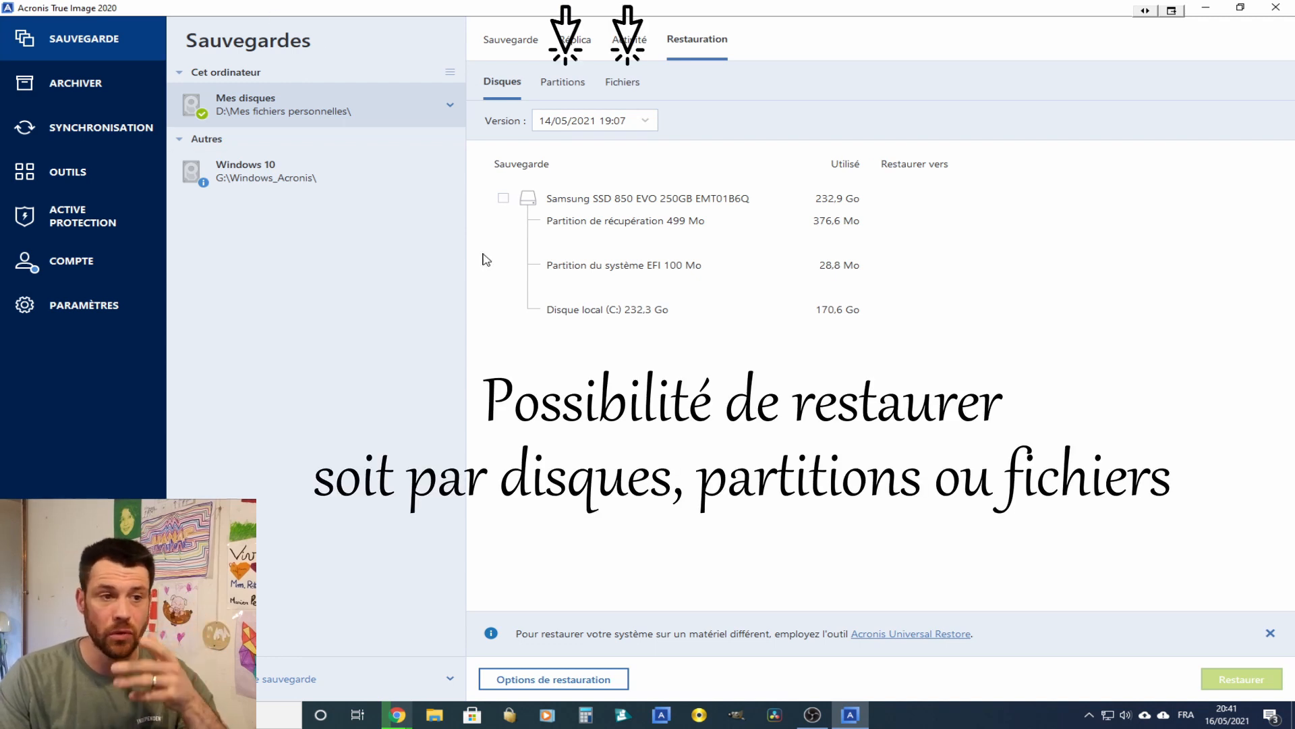
Select the Samsung SSD 850 EVO 250GB disk in the Mes disques backup for restoration, with the same Samsung disk as its destination.
left_click(503, 199)
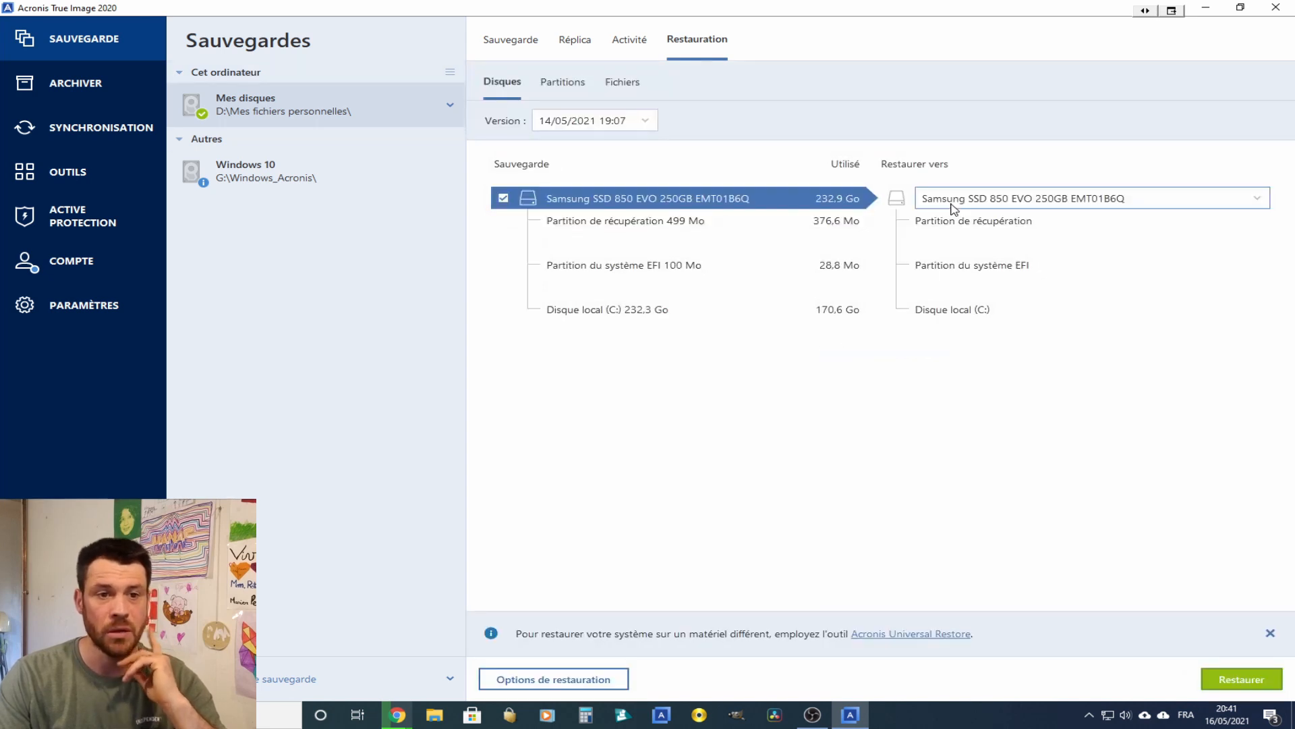
left_click(953, 206)
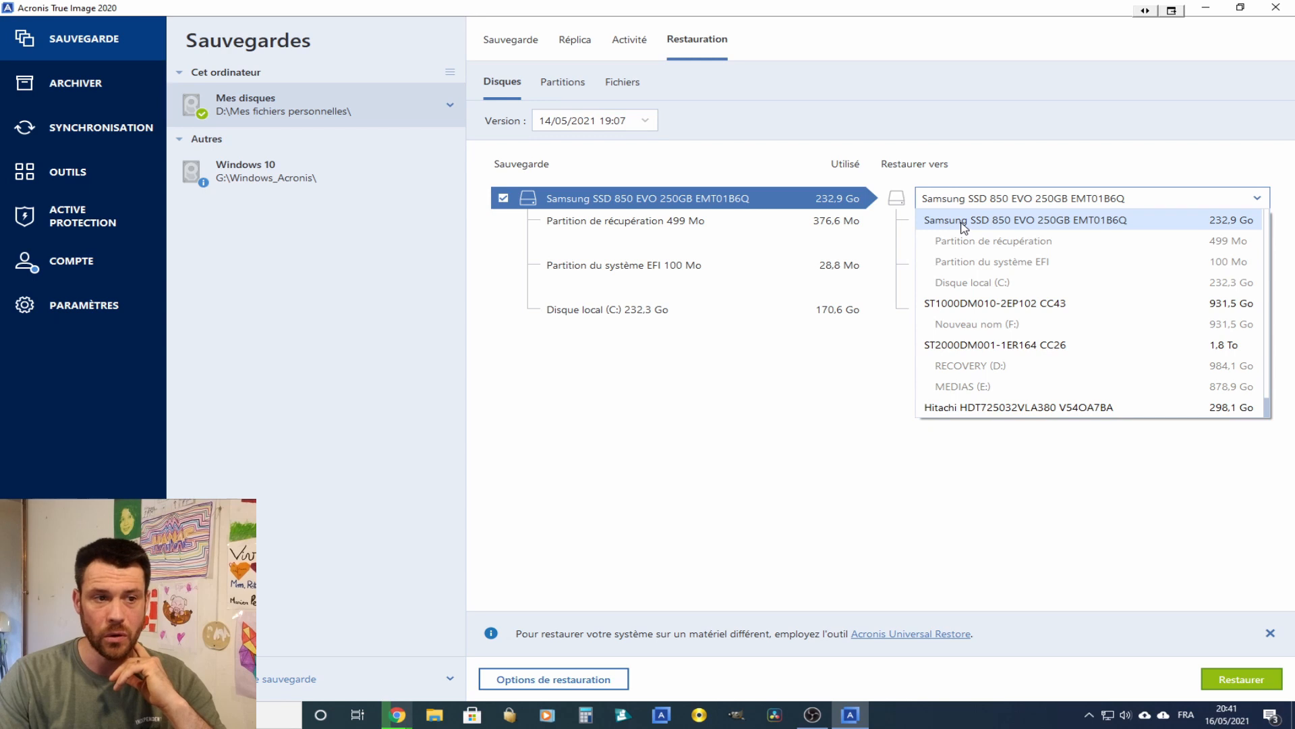
left_click(963, 223)
left_click(959, 197)
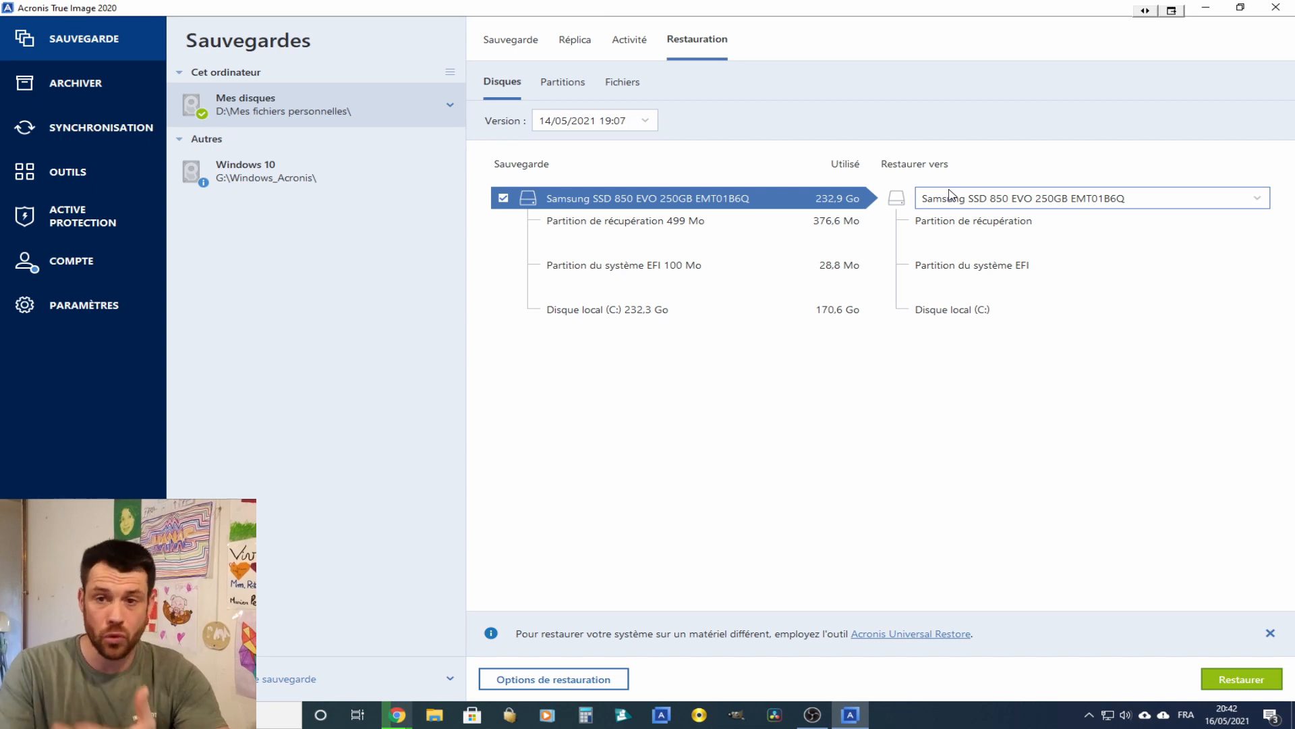
Abandon the pending disk restoration for the Outils section, and view the Try&Decide options there before closing them.
left_click(59, 172)
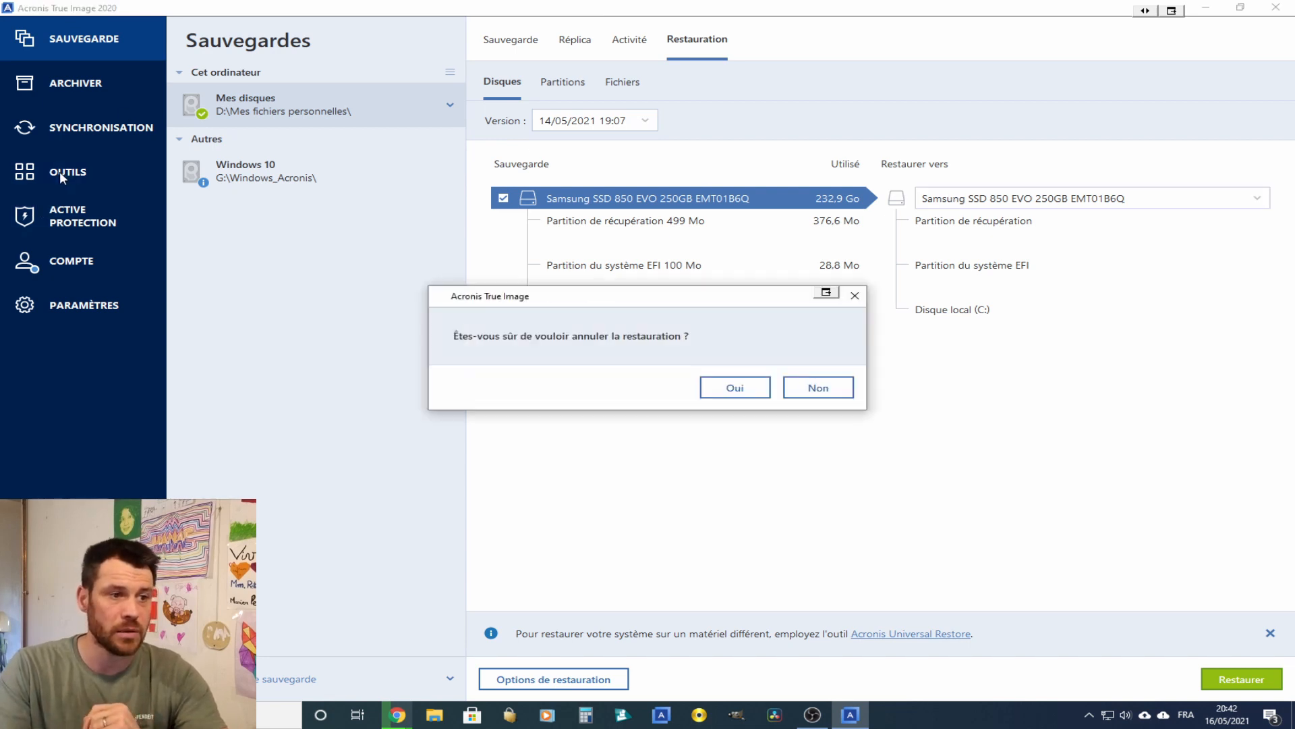
left_click(725, 397)
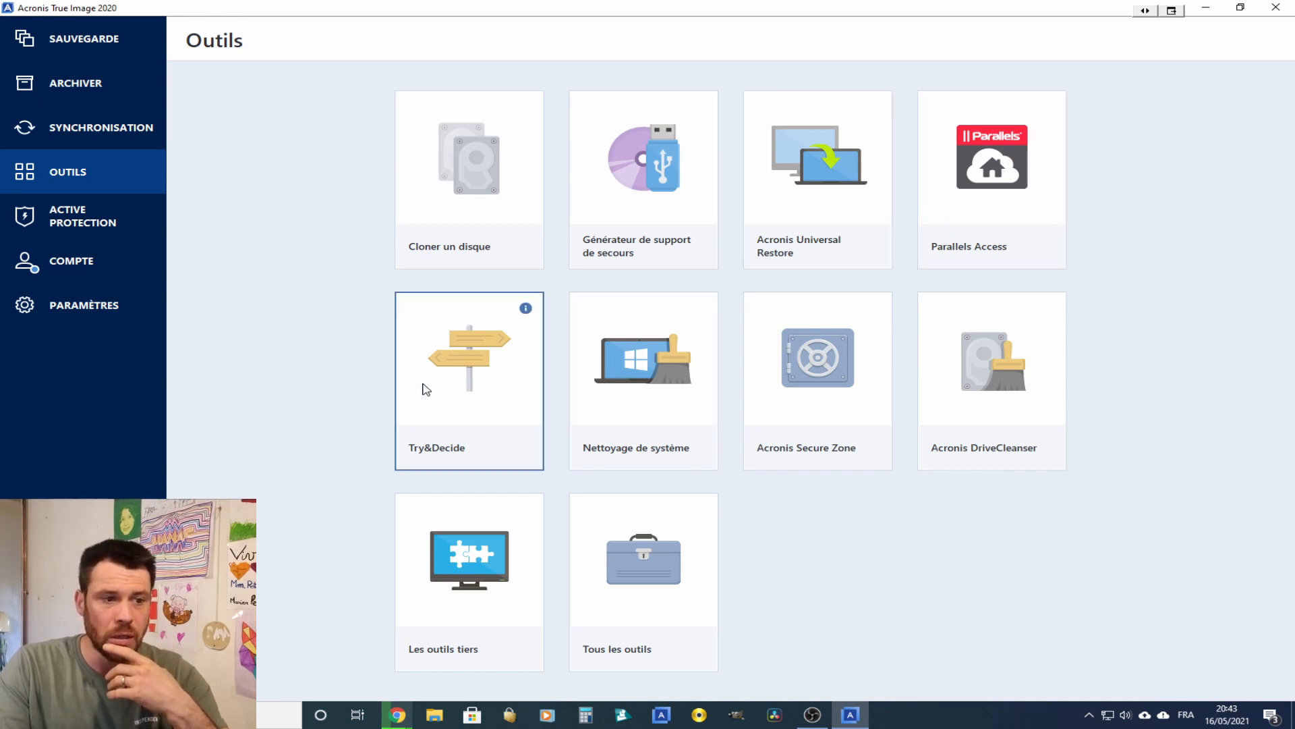
left_click(456, 389)
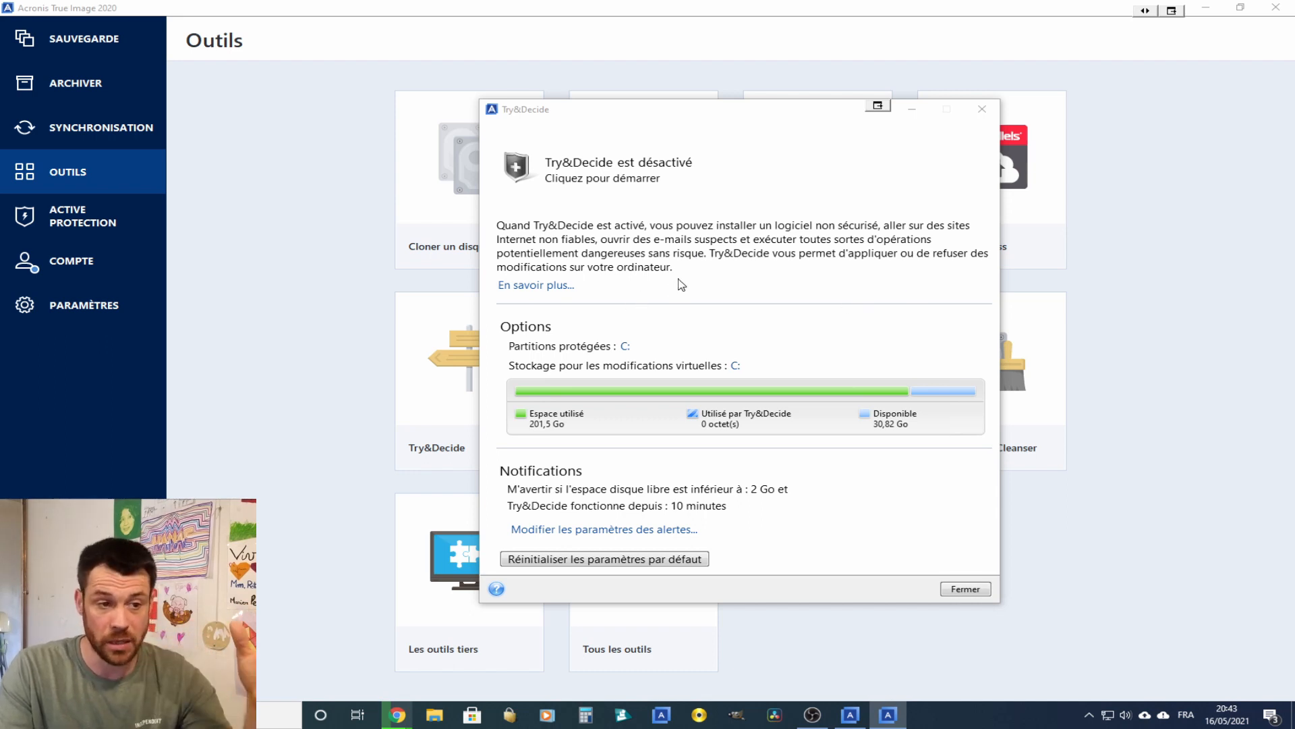
left_click(982, 109)
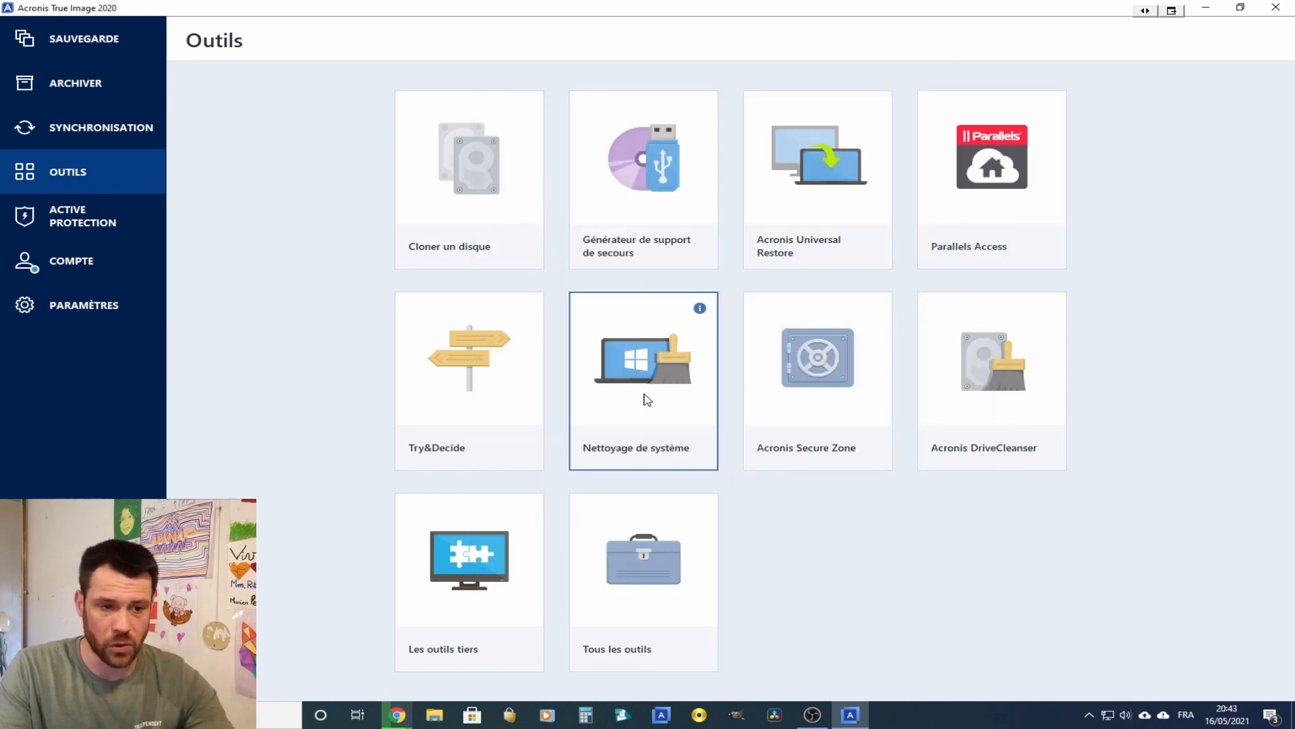
Inspect the Acronis Secure Zone and Acronis DriveCleanser wizards, cancelling each without making changes.
left_click(803, 390)
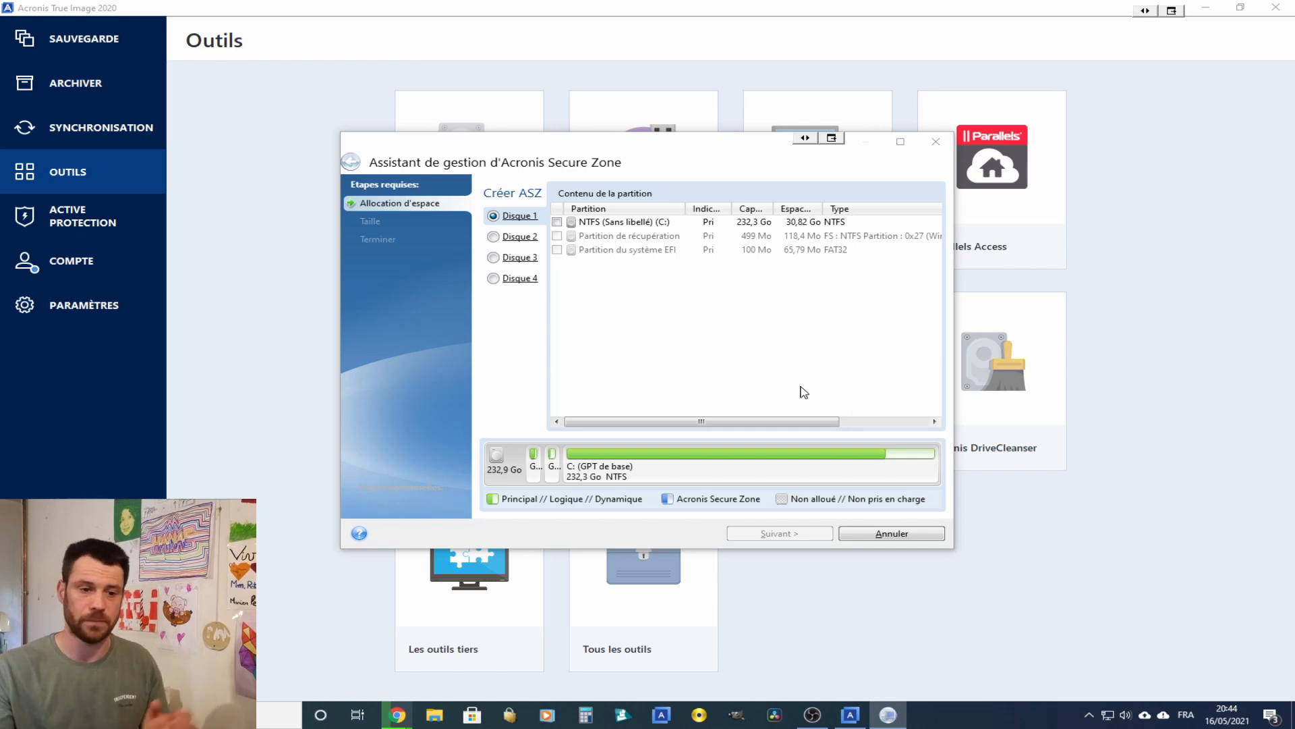
left_click(891, 533)
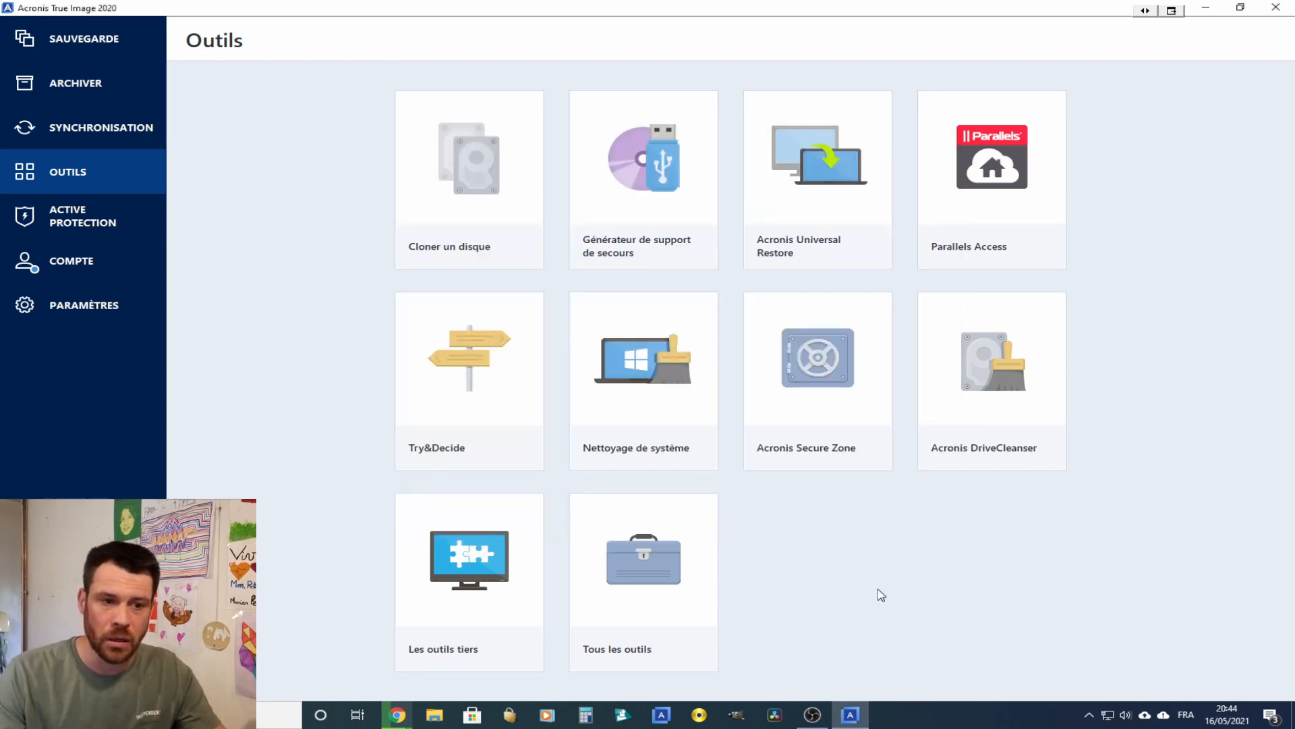
left_click(1017, 414)
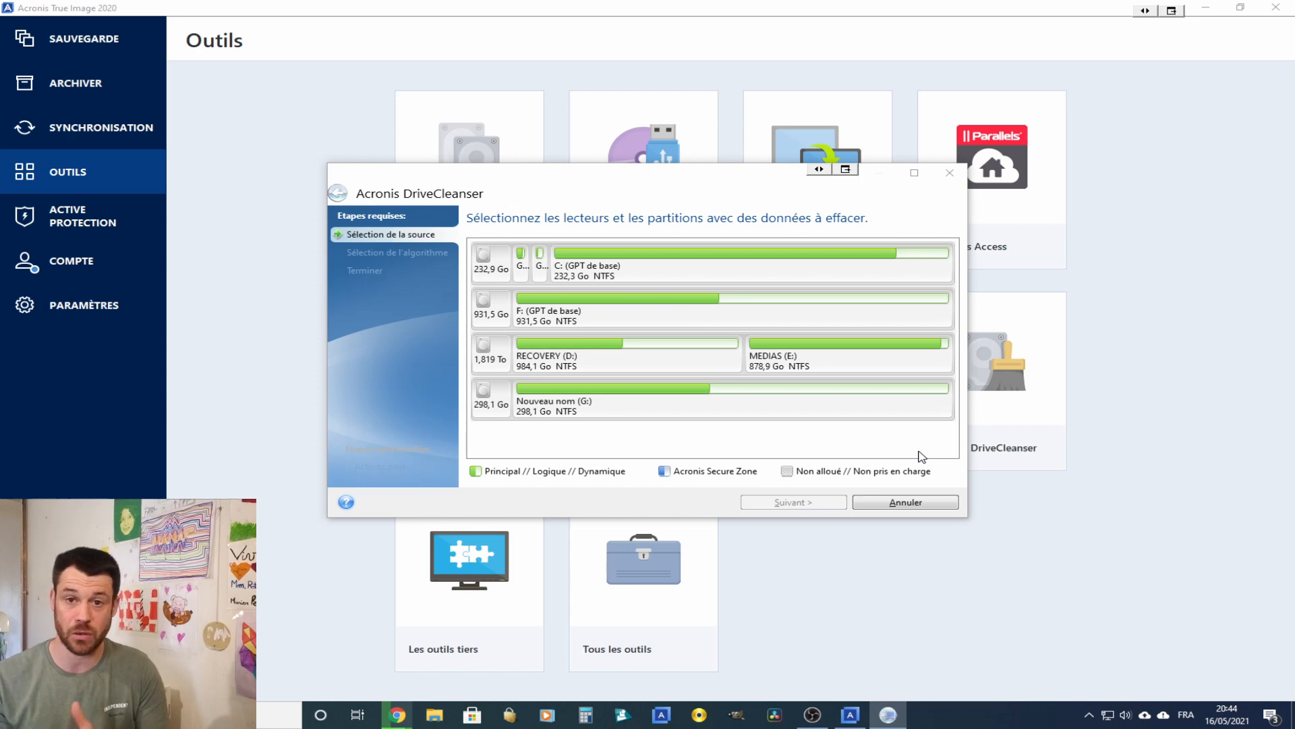
left_click(925, 504)
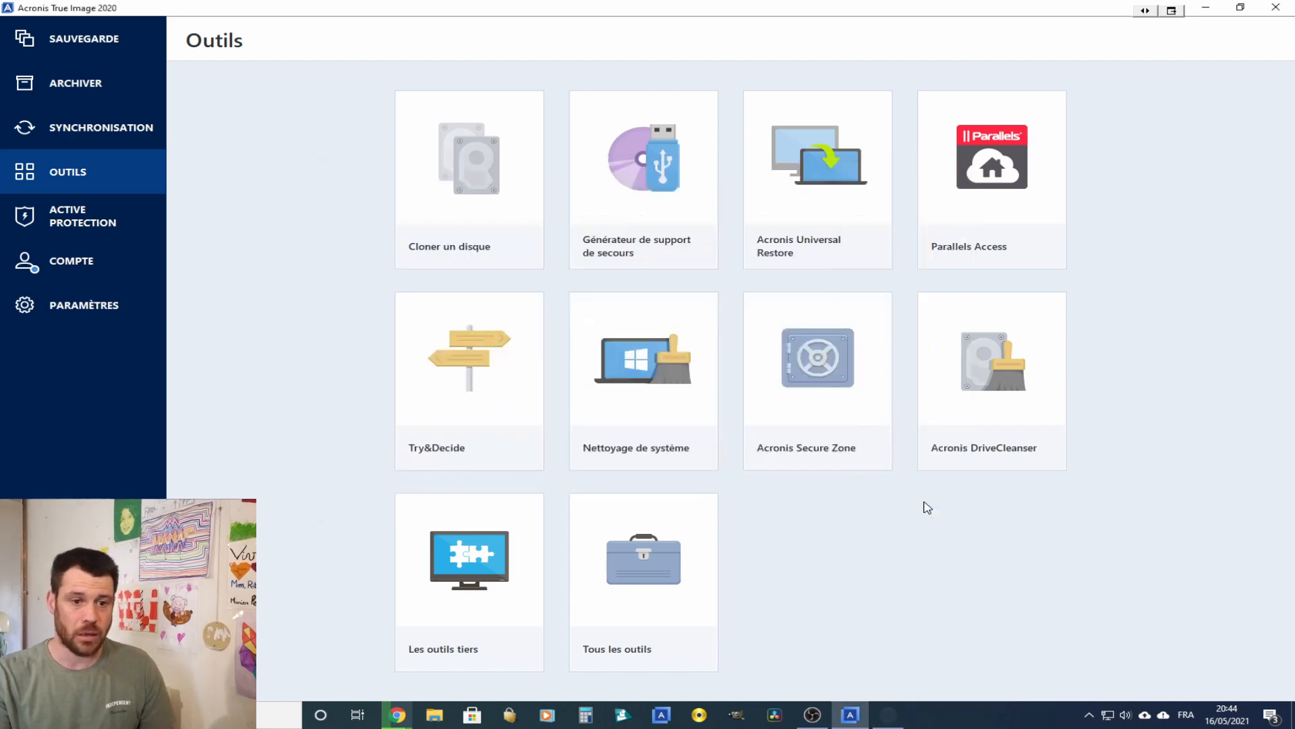
Open the folder containing all Acronis tools and launch Acronis Startup Recovery Manager from it.
left_click(637, 626)
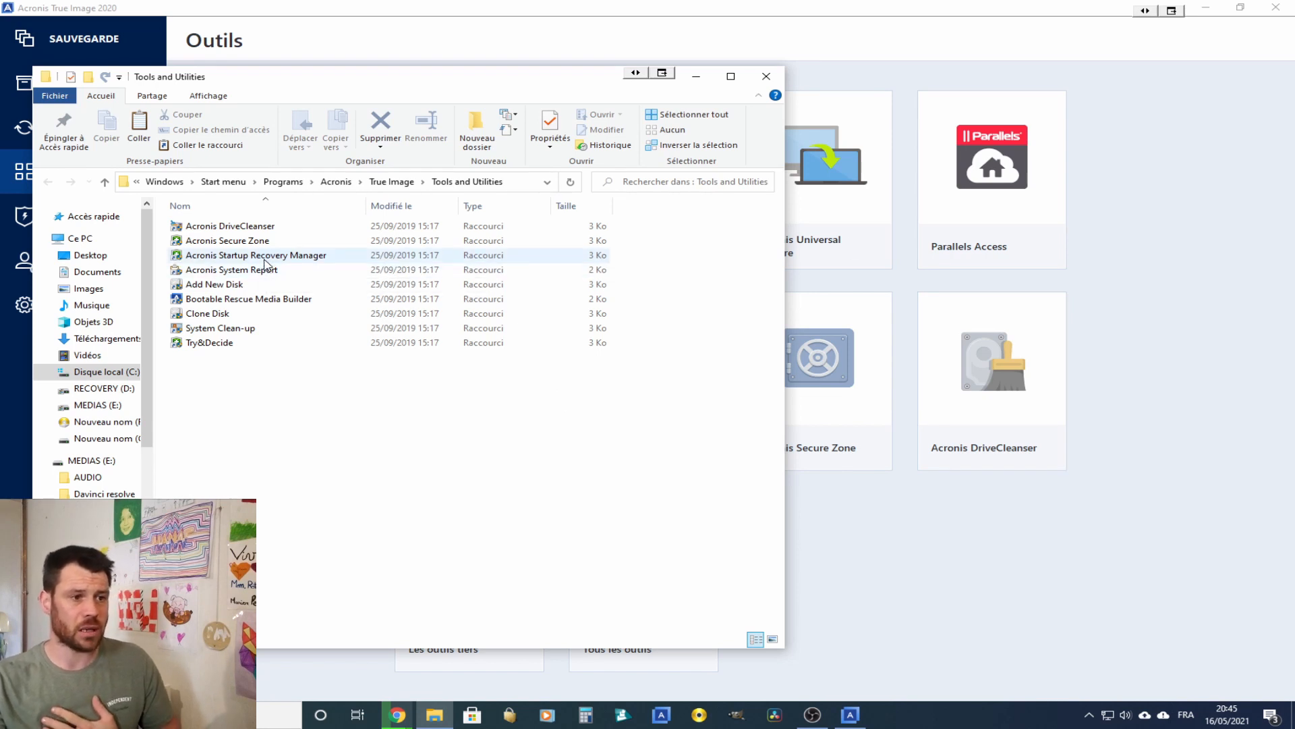
left_click_drag(548, 92, 935, 236)
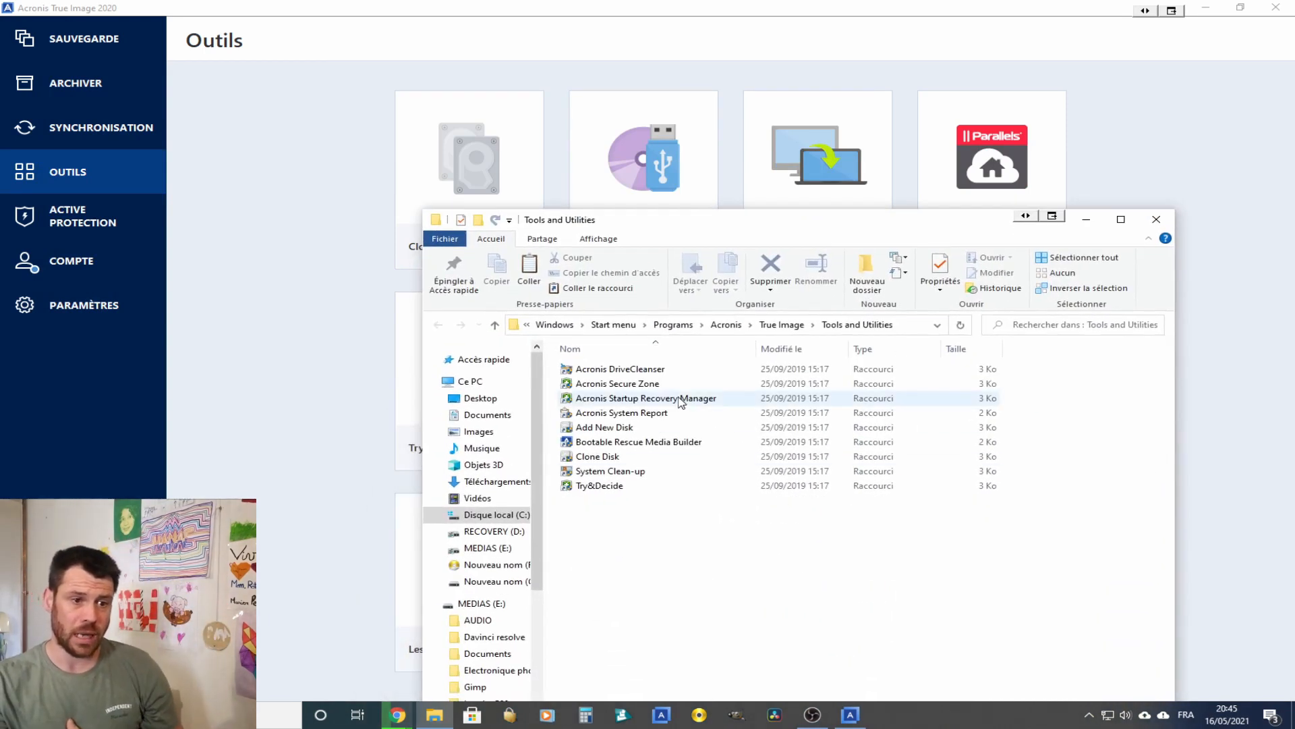
mouse_move(681, 403)
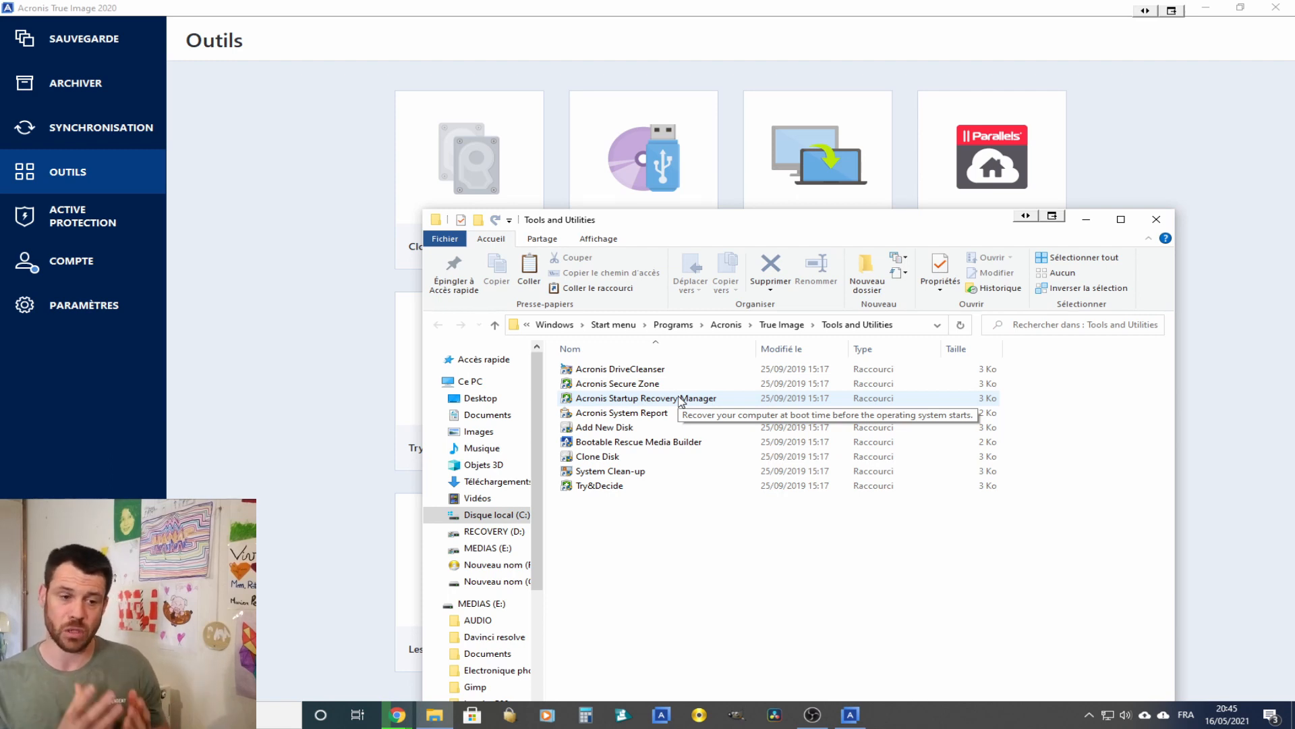
left_click(680, 400)
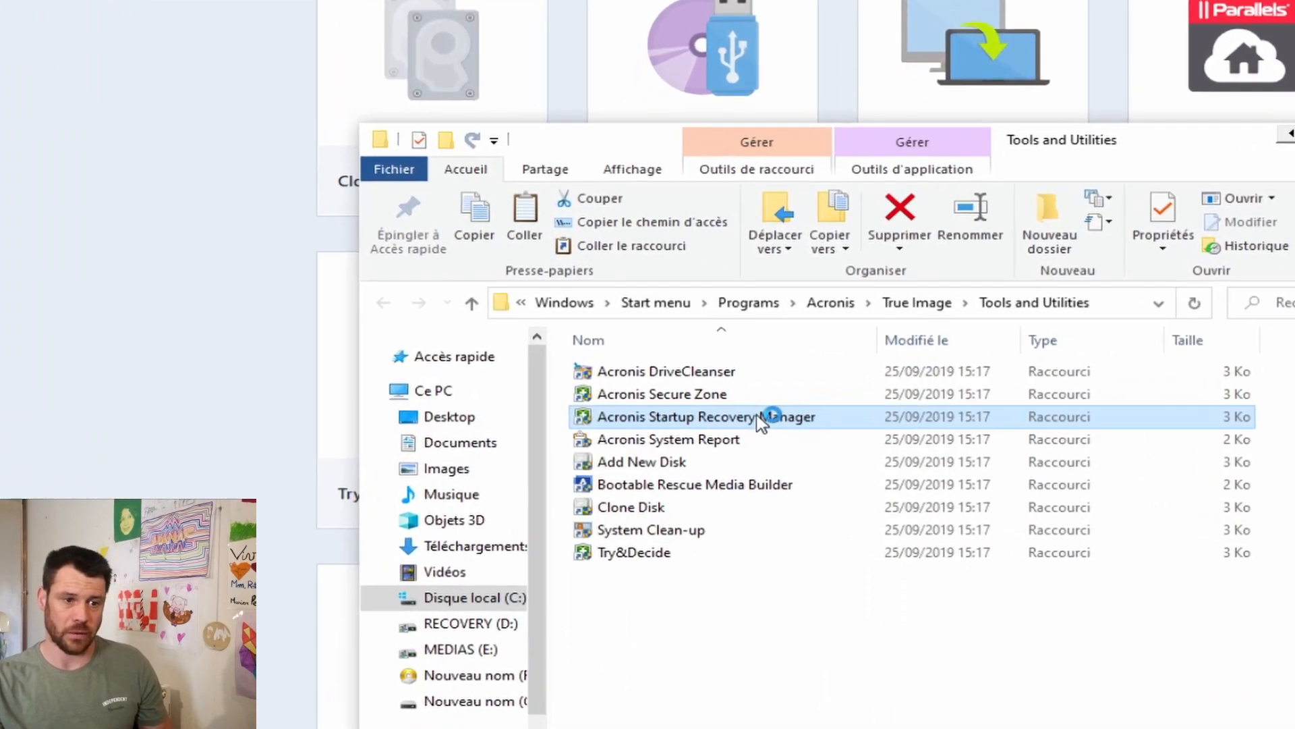
double_click(707, 405)
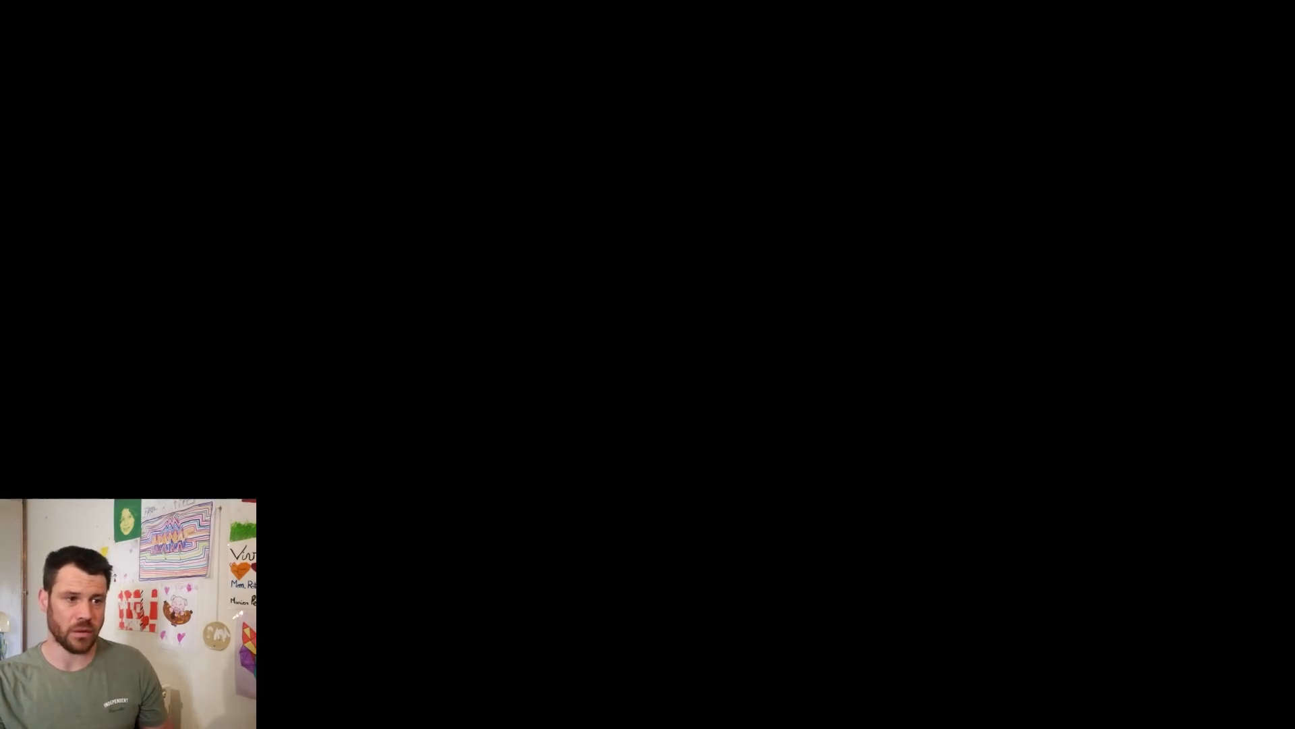